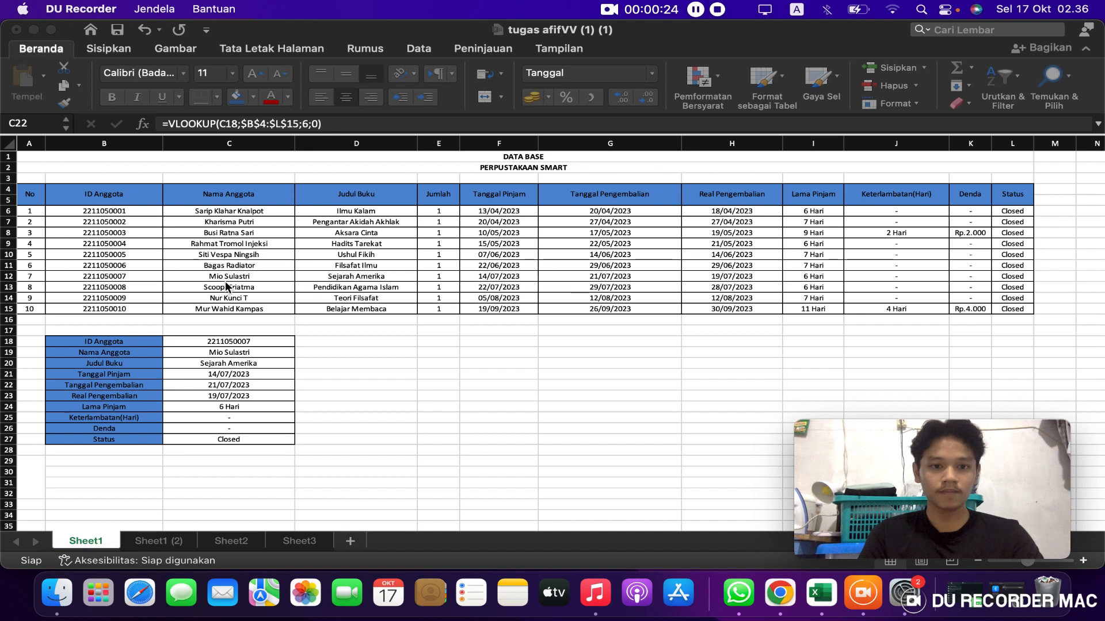
Examine the member ID in C18 and the name lookup formula in C19 of Sheet1
{"action": "left_click", "coordinate": [253, 337]}
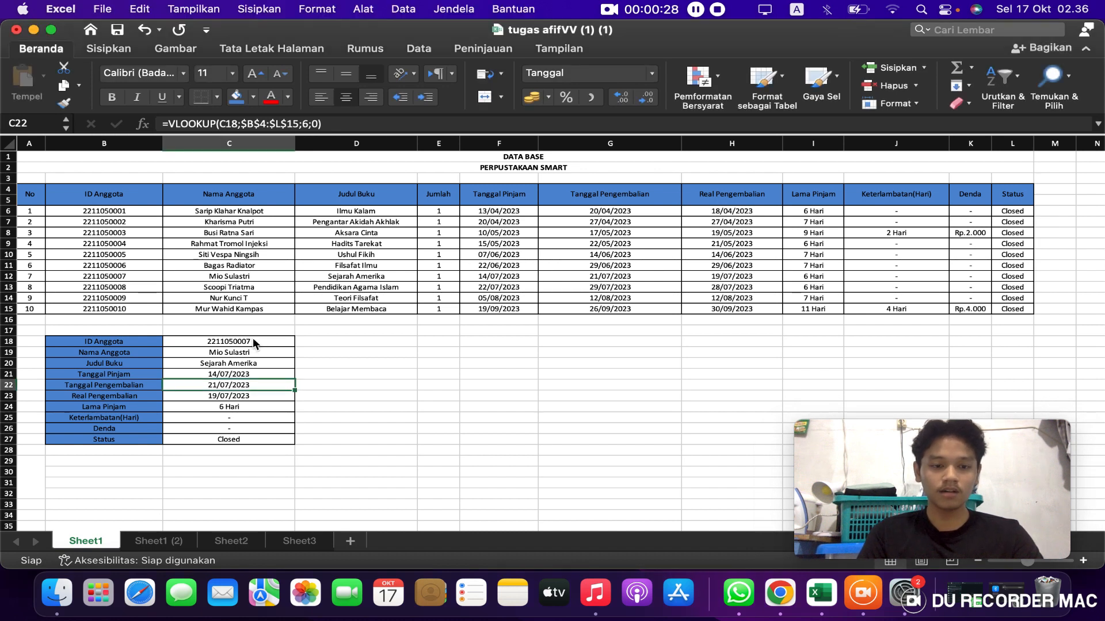
{"action": "left_click", "coordinate": [244, 341]}
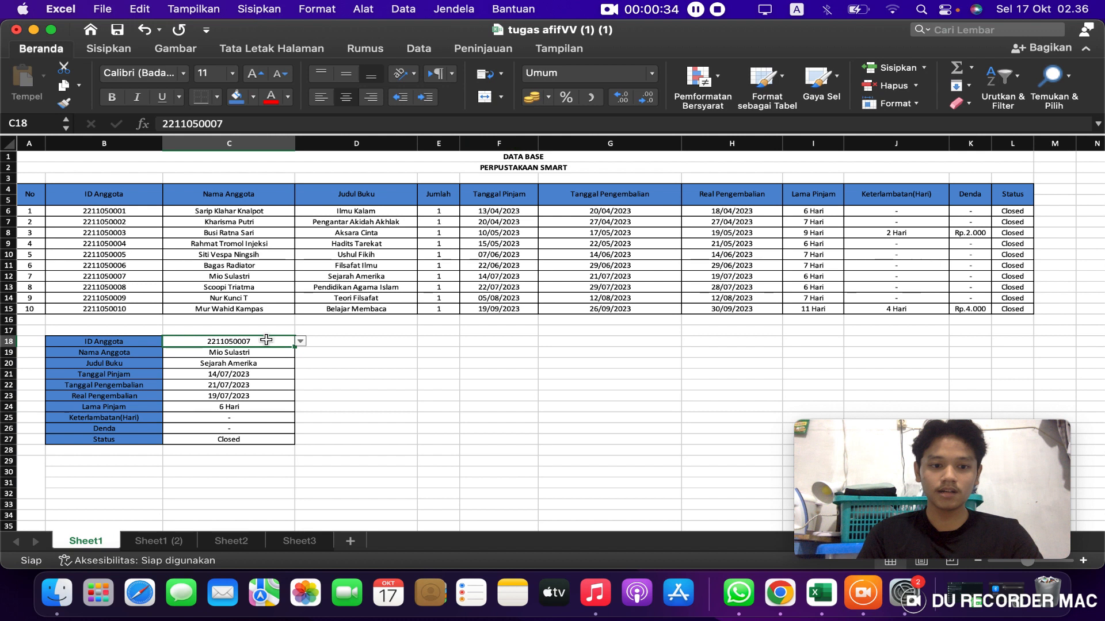
{"action": "left_click", "coordinate": [257, 353]}
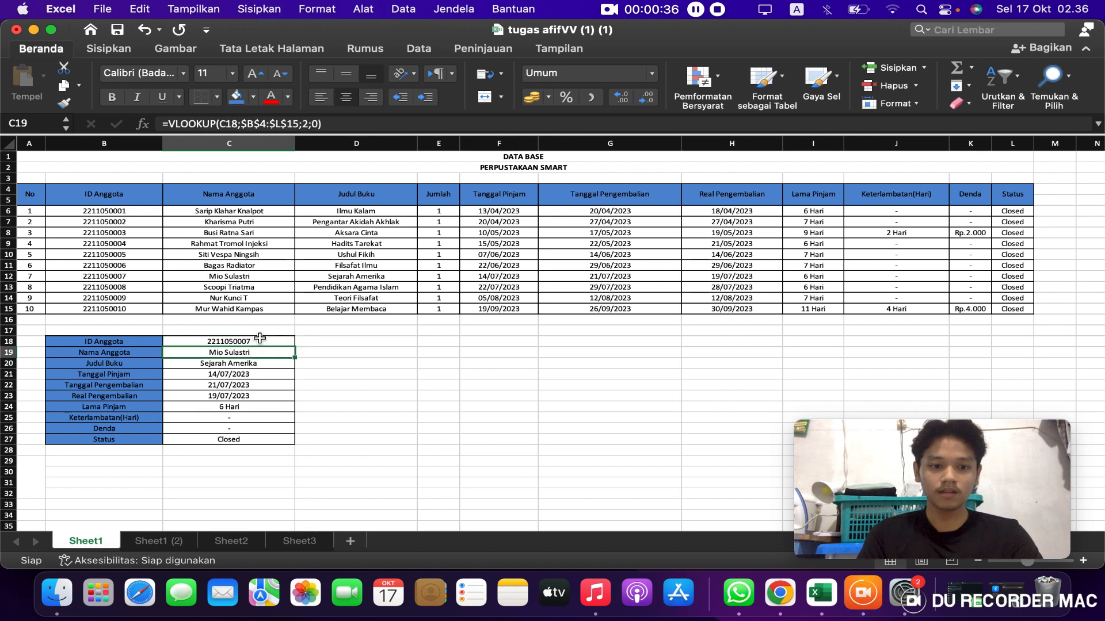
{"action": "left_click", "coordinate": [259, 343]}
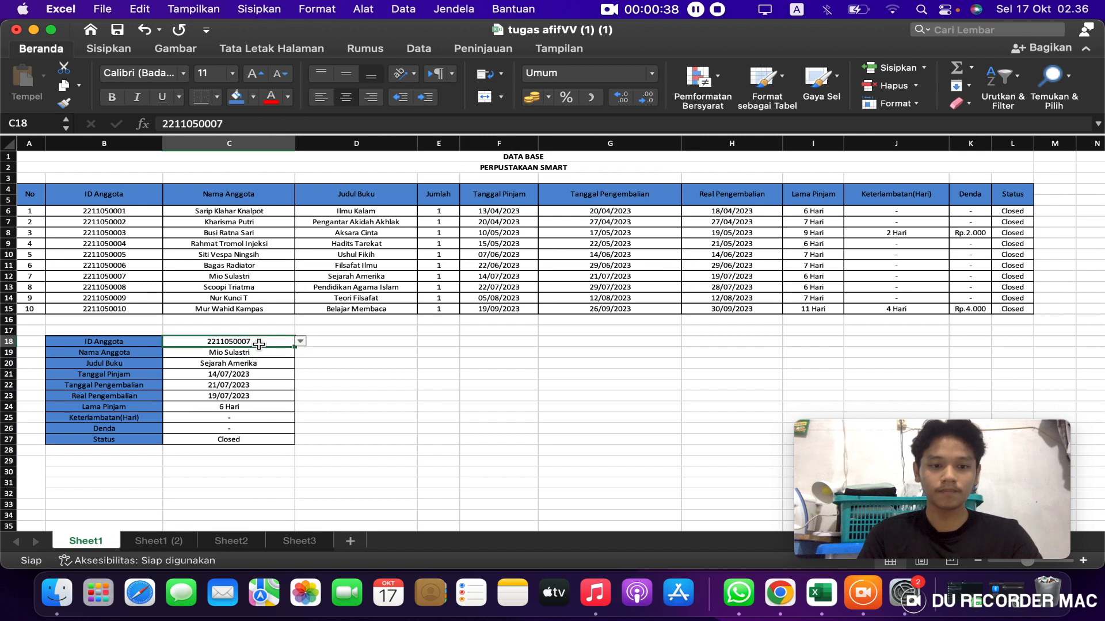
{"action": "left_click", "coordinate": [257, 353]}
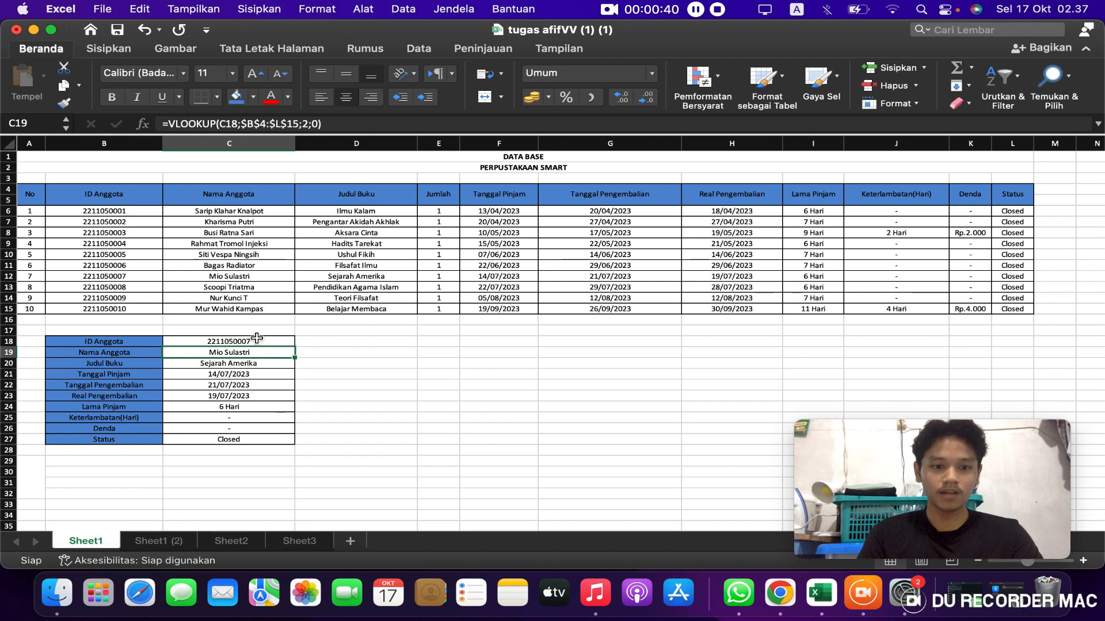
{"action": "left_click", "coordinate": [257, 339]}
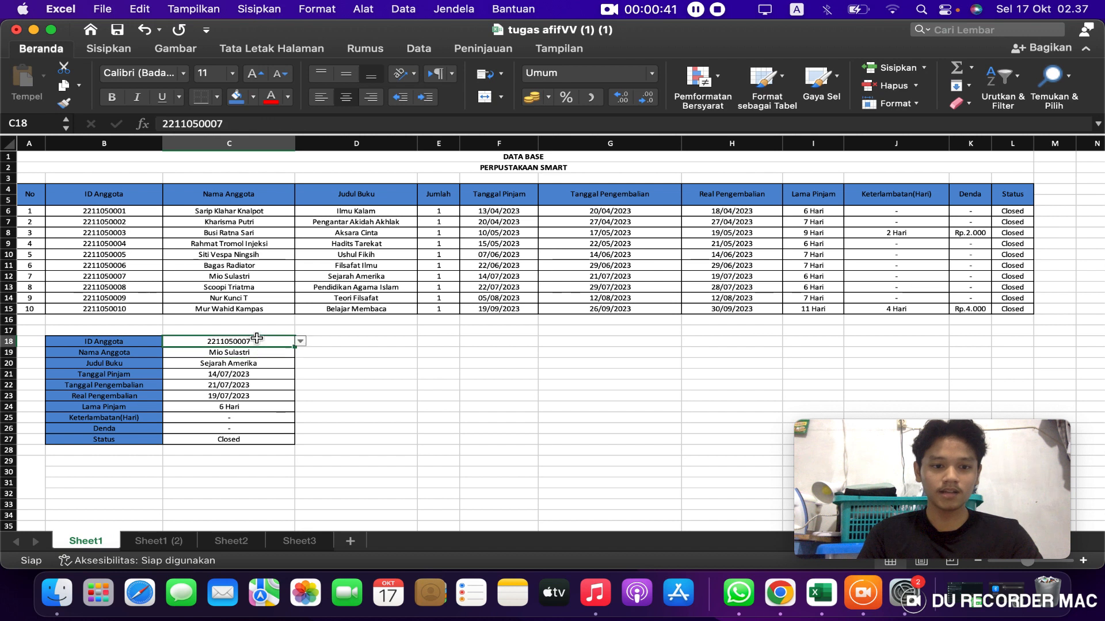
On Sheet1 (2), enter the first listed member's ID in the ID Anggota cell C18
{"action": "left_click", "coordinate": [156, 542]}
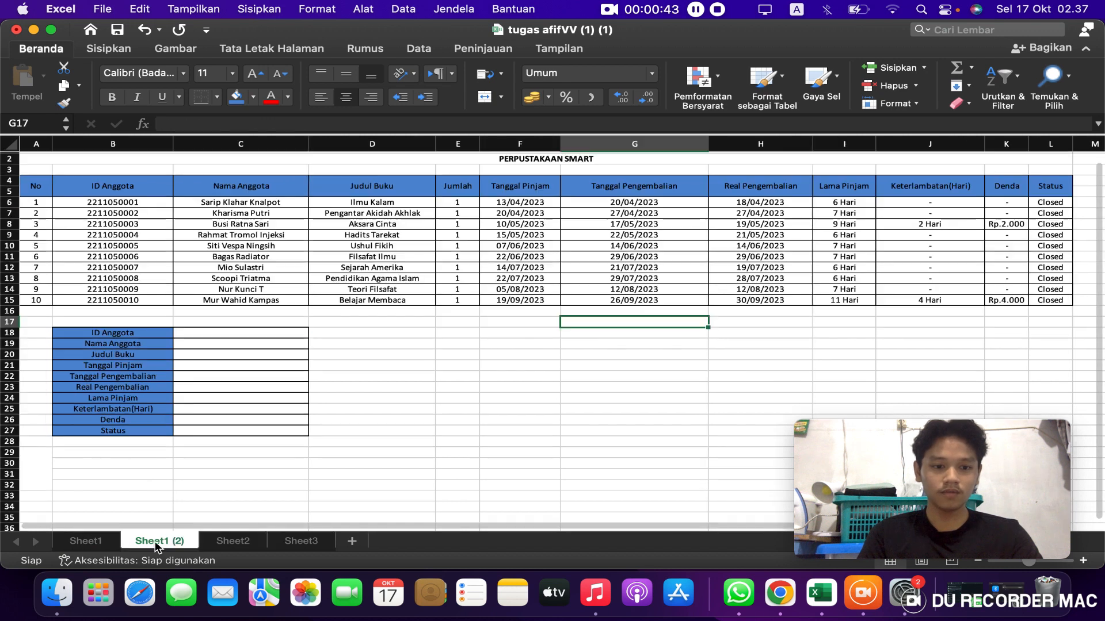
{"action": "left_click", "coordinate": [228, 336]}
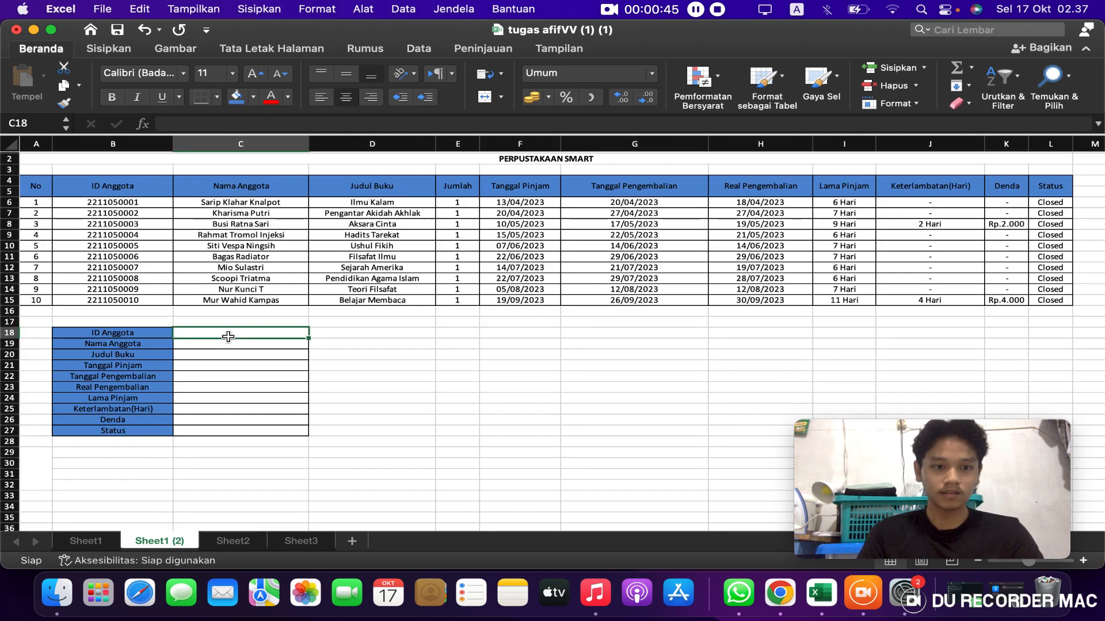
{"action": "left_click", "coordinate": [124, 205]}
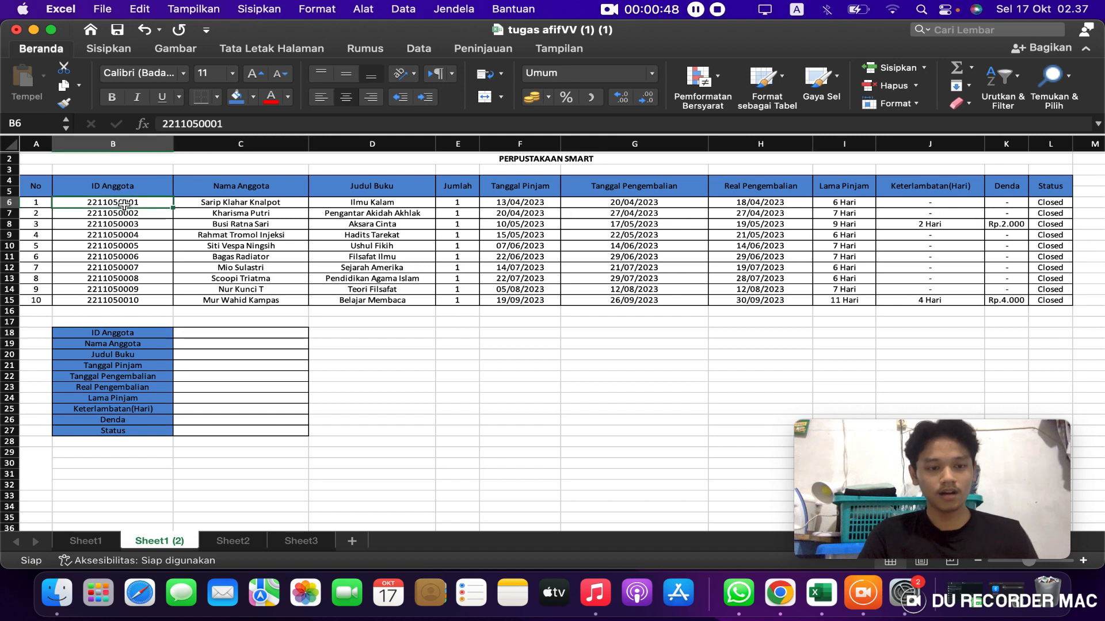
{"action": "left_click", "coordinate": [228, 332]}
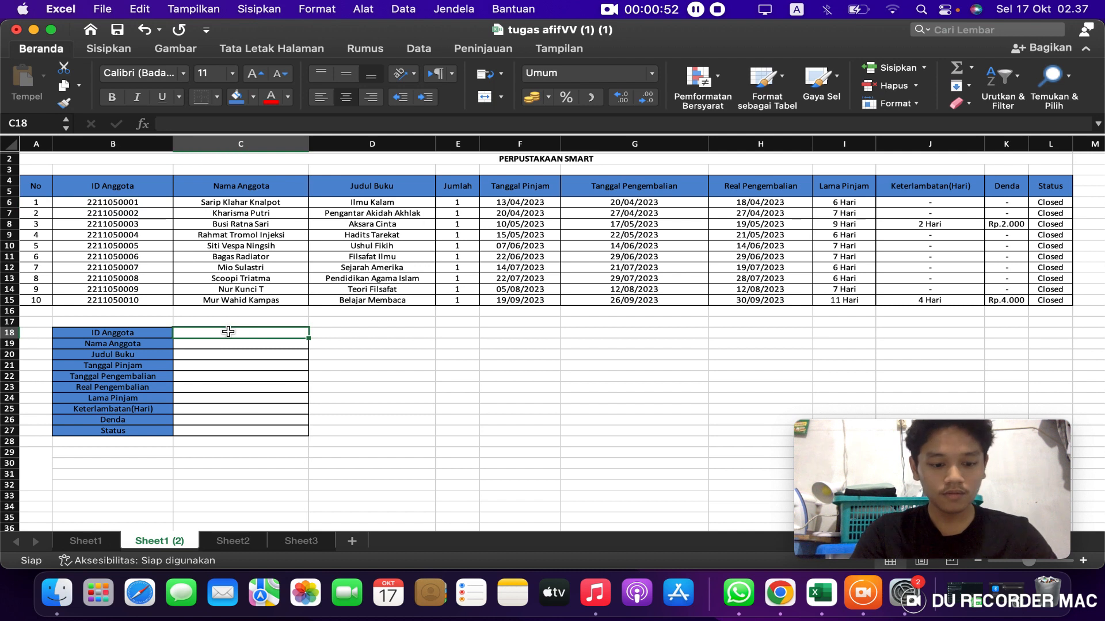
{"action": "type", "text": "22110500"}
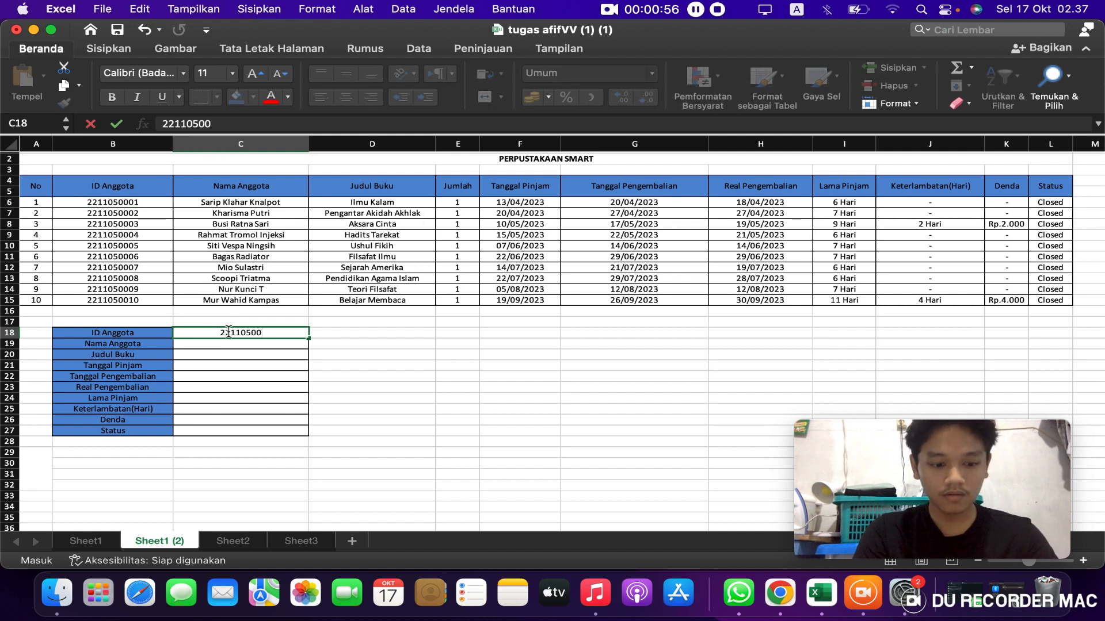
{"action": "type", "text": "01"}
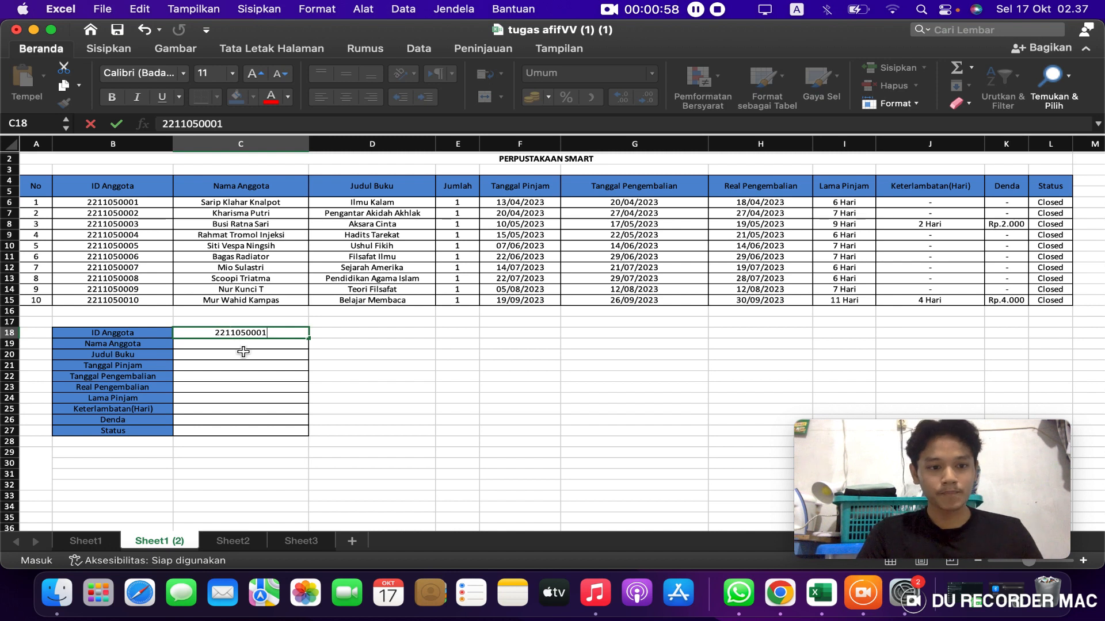
Enter =VLOOKUP(C18;$B$4:$L$15;2;0) in C19 to look up the Nama Anggota
{"action": "left_click", "coordinate": [239, 345]}
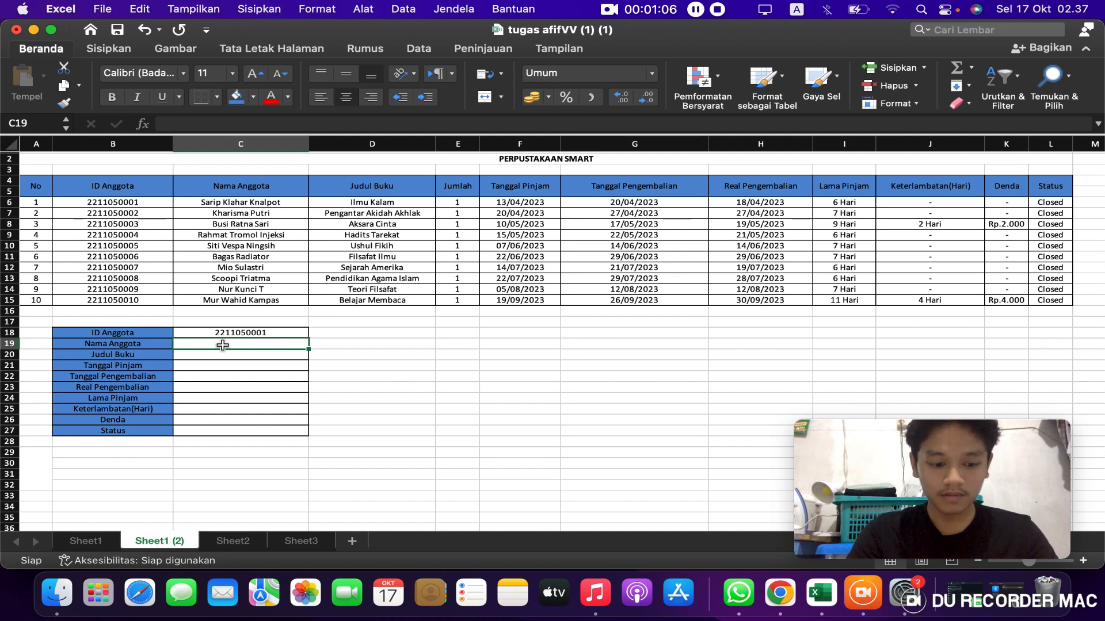
{"action": "type", "text": "=v"}
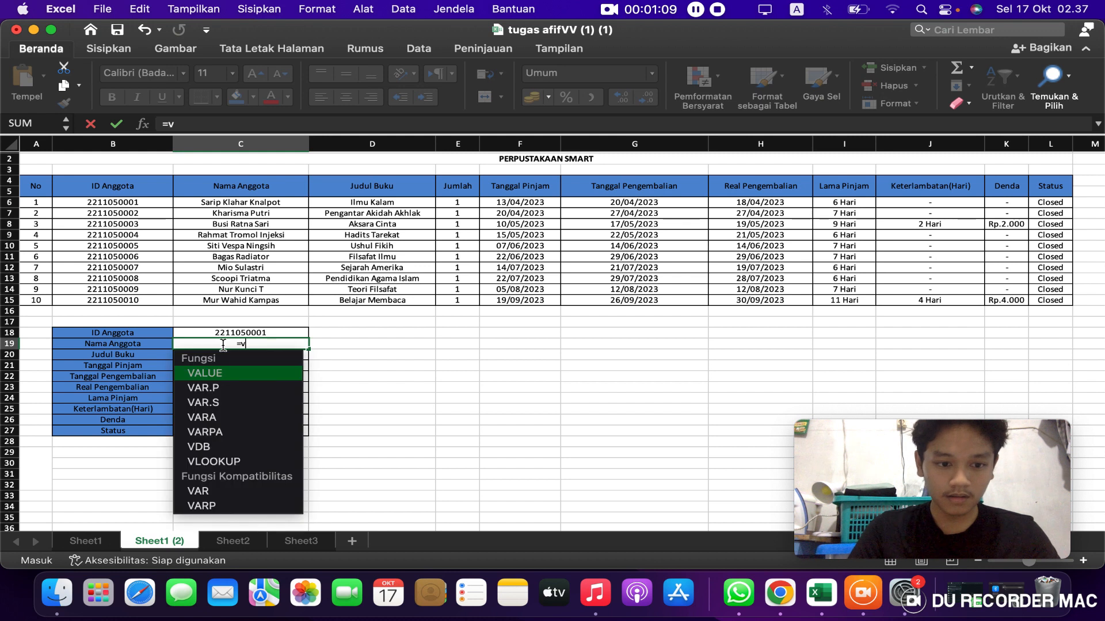
{"action": "double_click", "coordinate": [224, 461]}
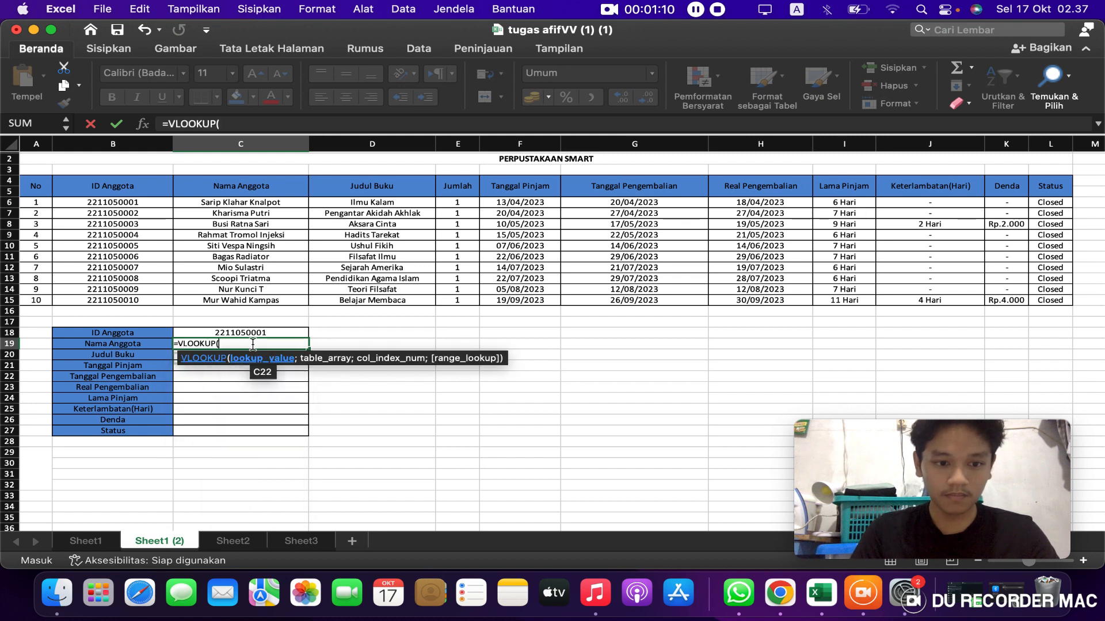
{"action": "left_click", "coordinate": [240, 334]}
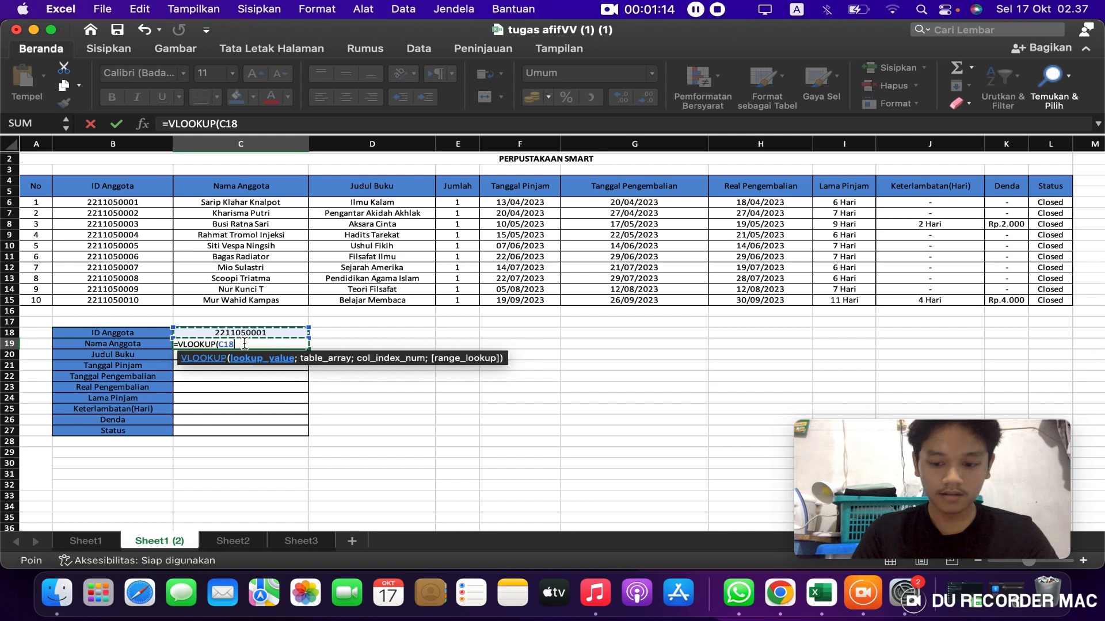
{"action": "type", "text": ";"}
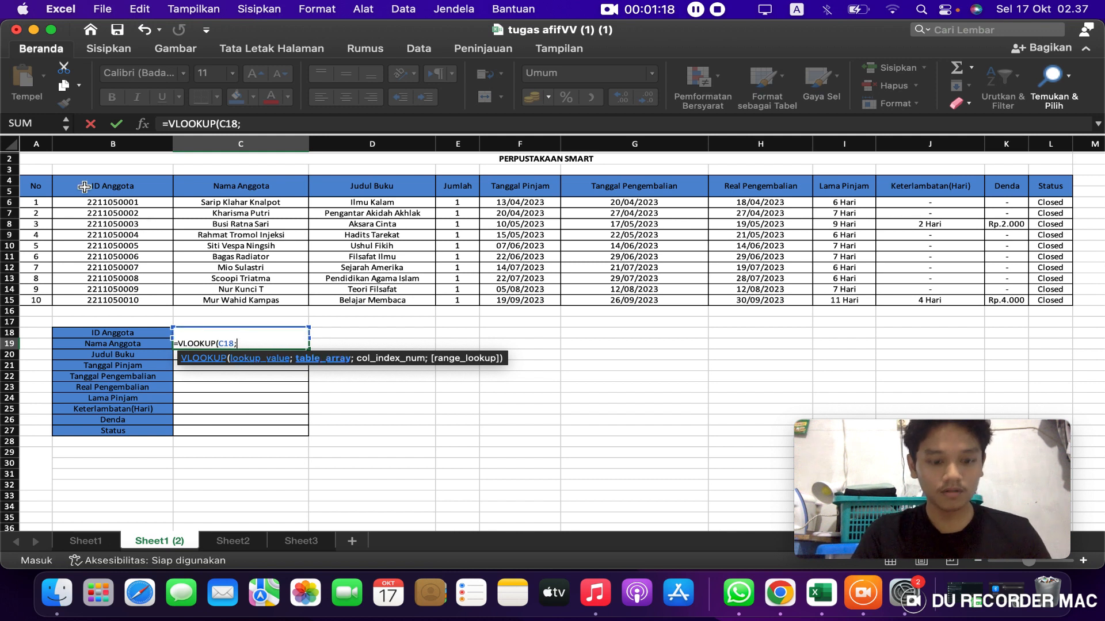
{"action": "left_click_drag", "start_coordinate": [85, 187], "coordinate": [1042, 303]}
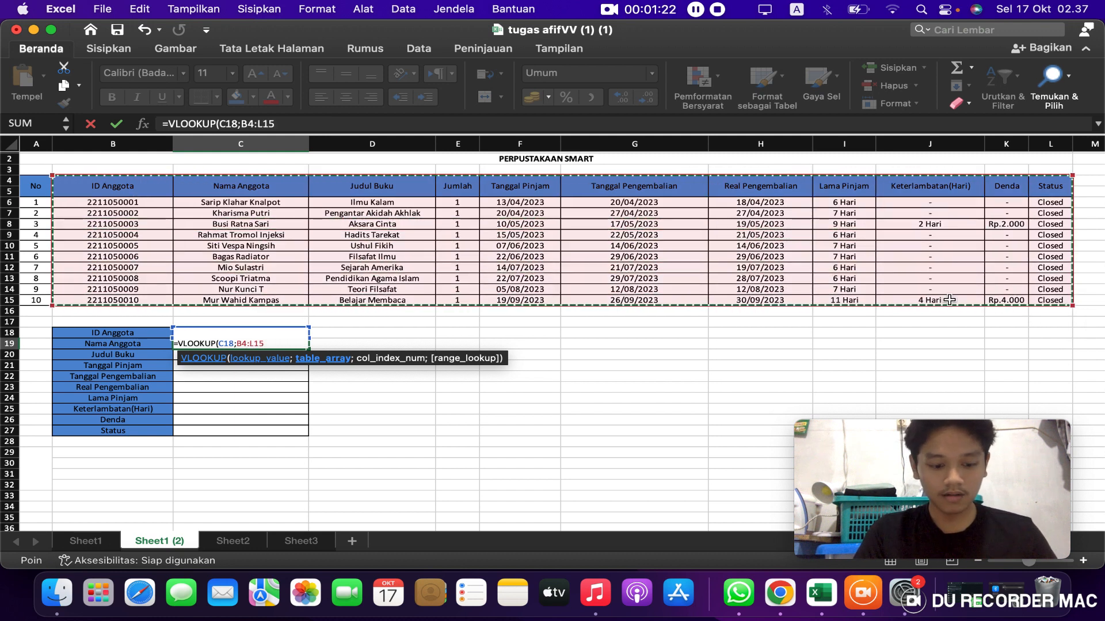
{"action": "key", "text": "F4"}
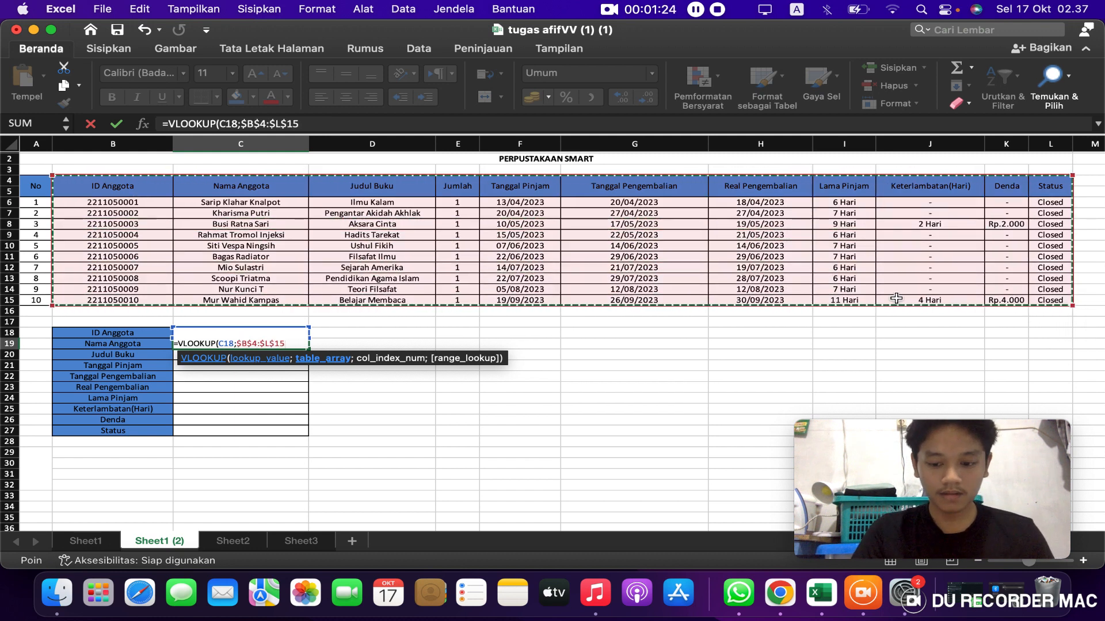
{"action": "type", "text": ";"}
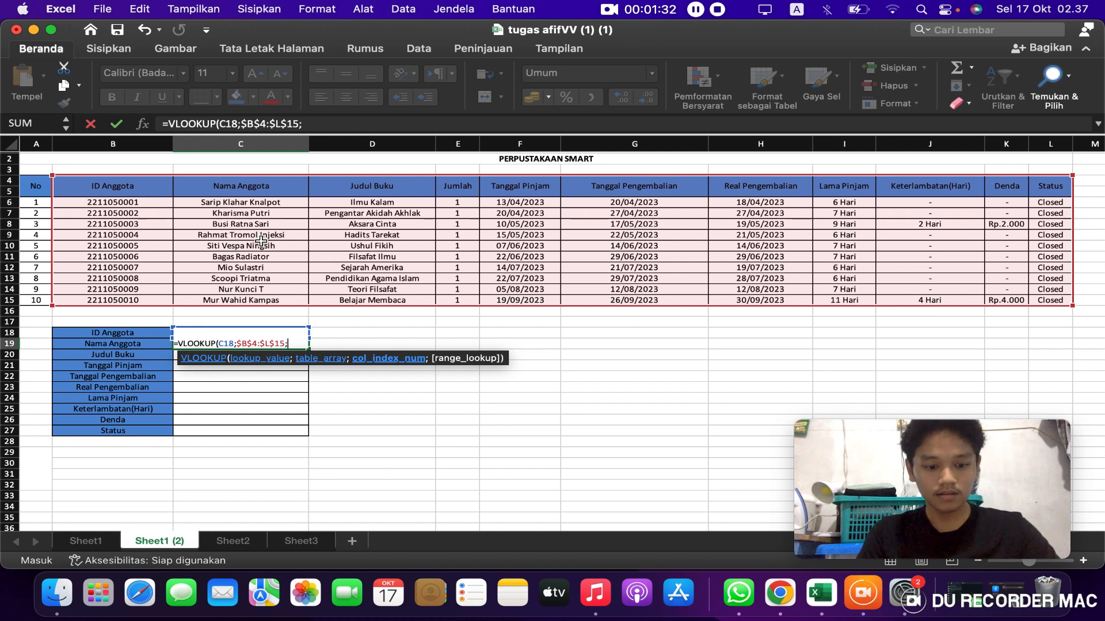
{"action": "type", "text": "2"}
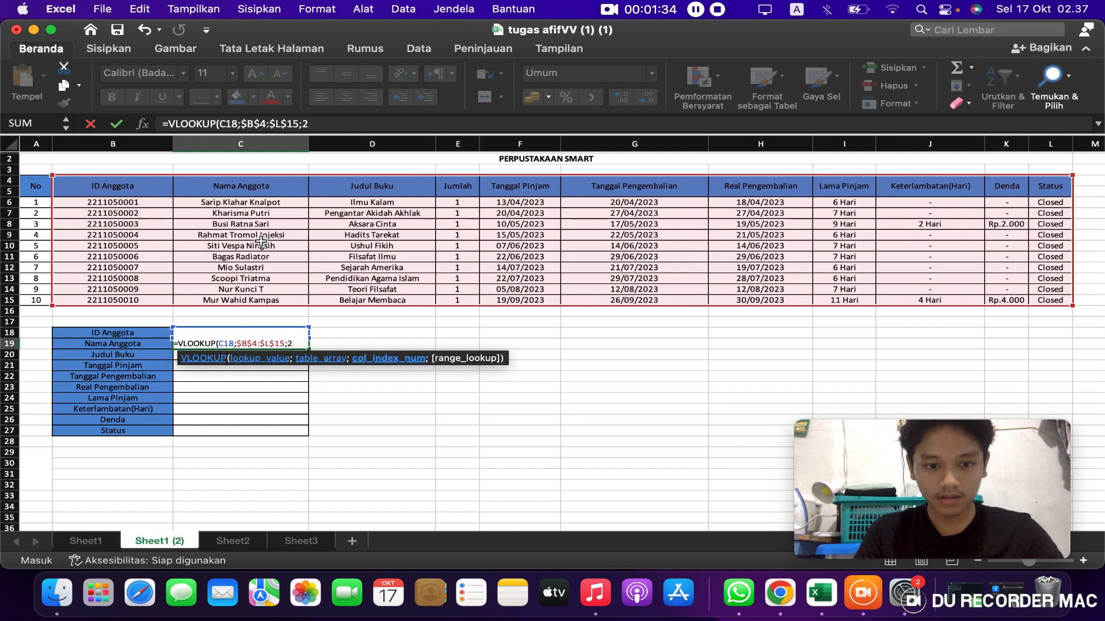
{"action": "type", "text": ";"}
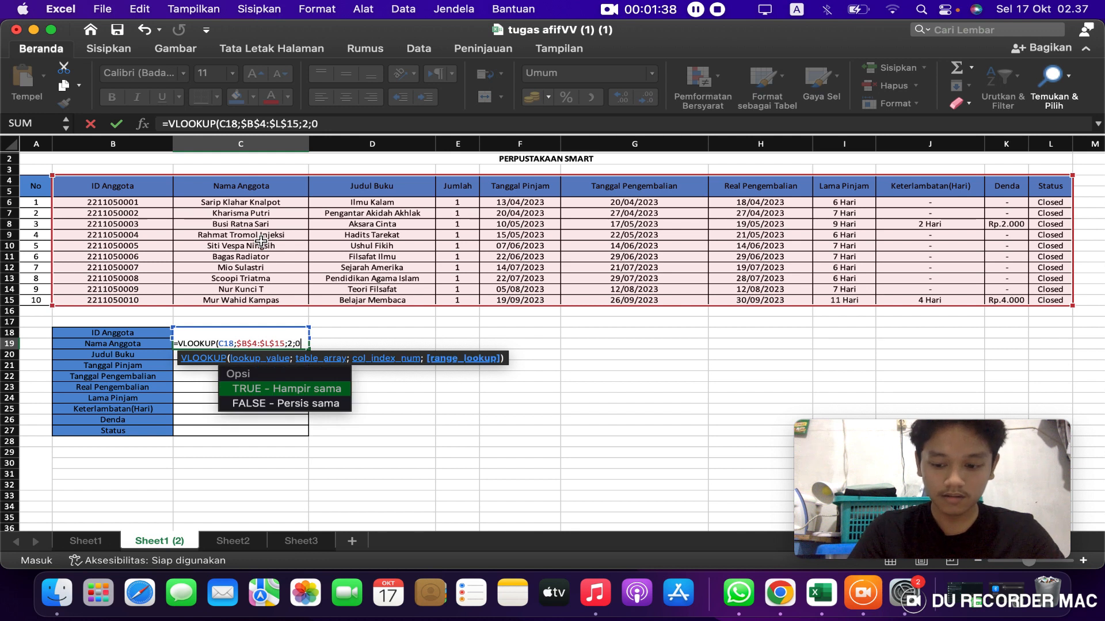
{"action": "type", "text": "0)"}
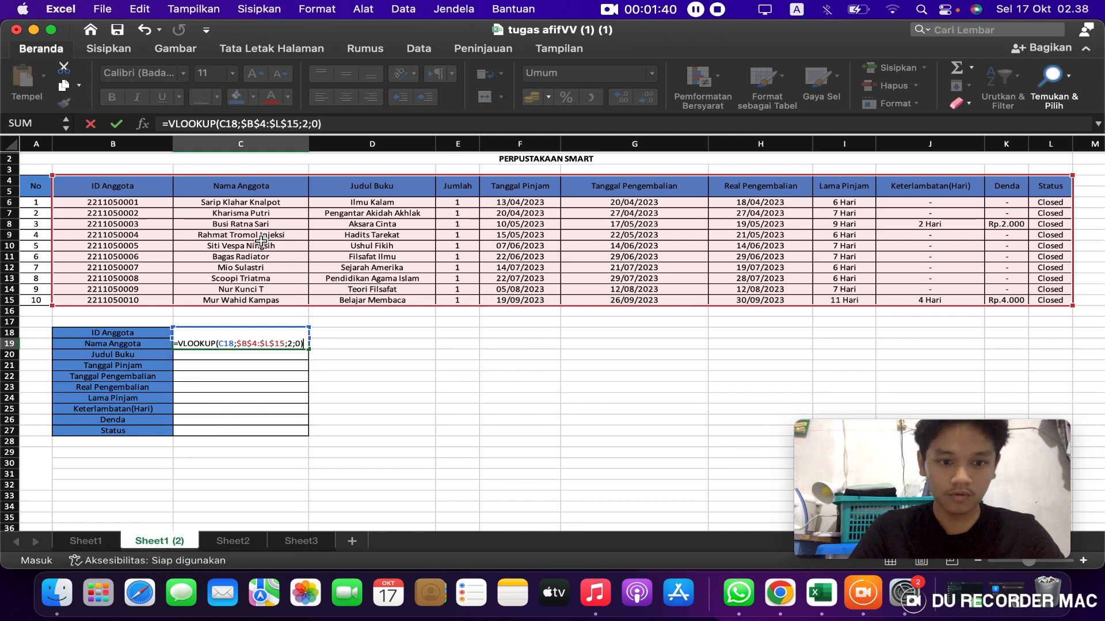
{"action": "key", "text": "Return"}
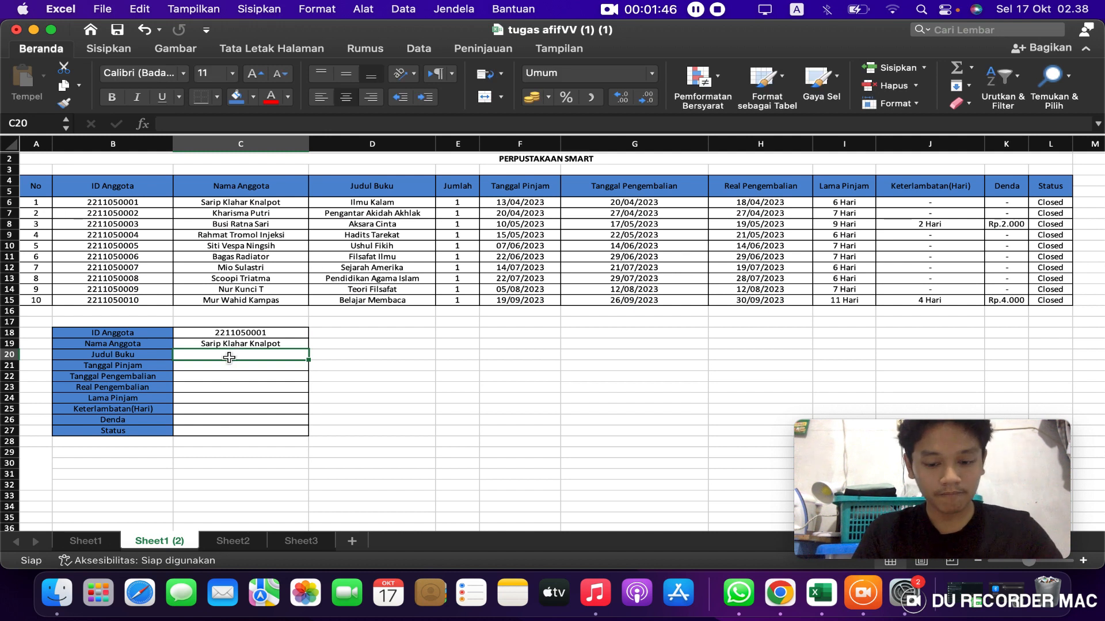
Enter =VLOOKUP(C18;$B$4:$L$15;3;0) in C20 to look up the Judul Buku
{"action": "type", "text": "=v"}
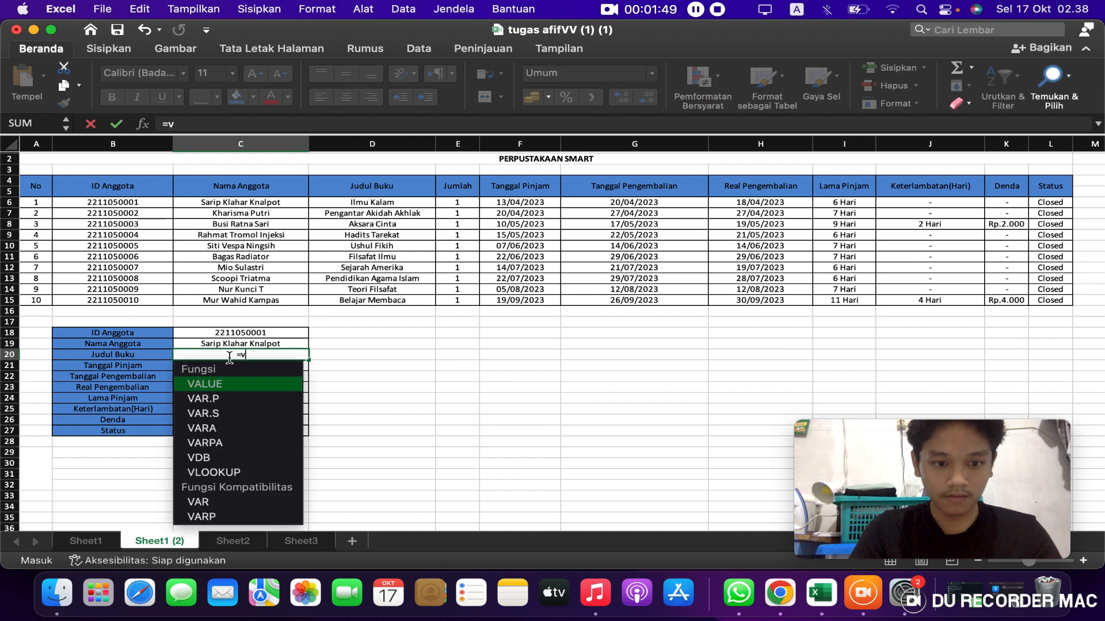
{"action": "double_click", "coordinate": [229, 469]}
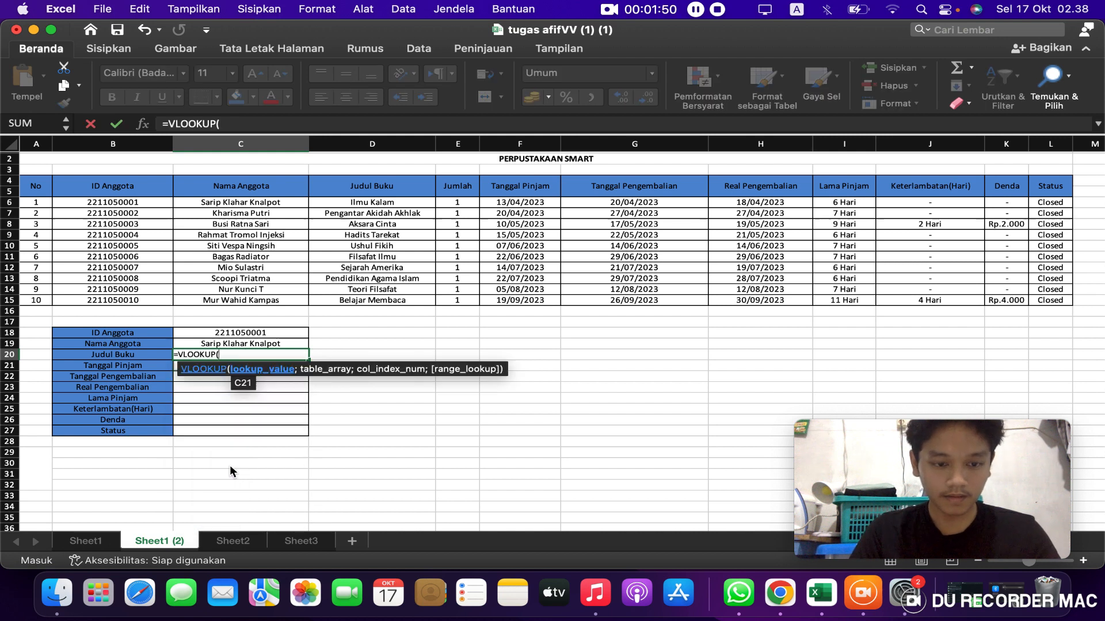
{"action": "left_click", "coordinate": [236, 335]}
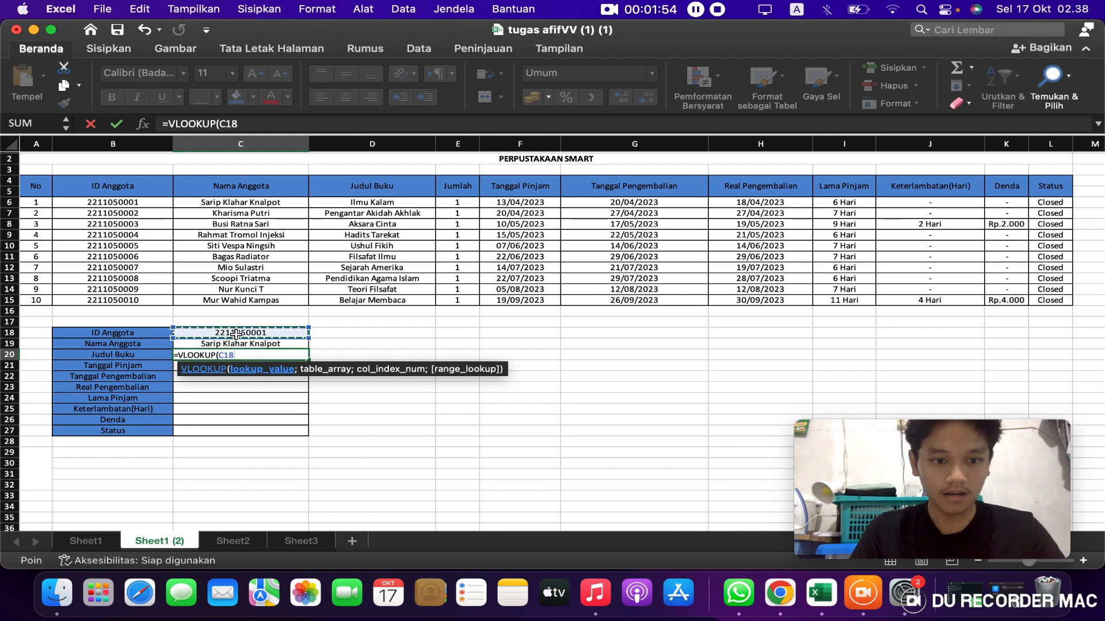
{"action": "type", "text": ";"}
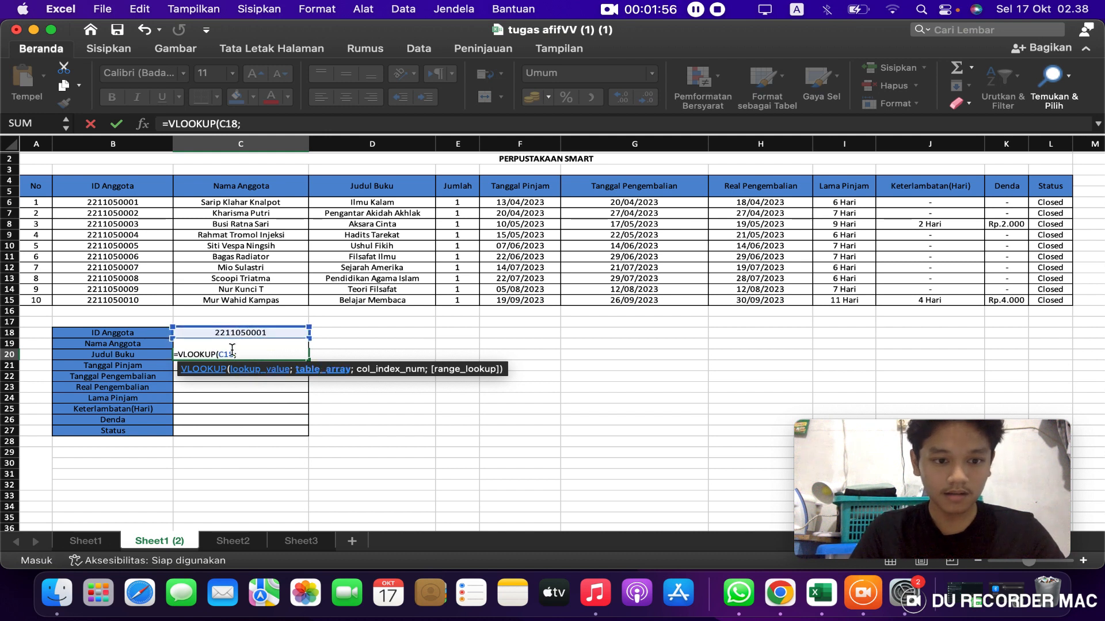
{"action": "left_click", "coordinate": [117, 184]}
{"action": "left_click_drag", "start_coordinate": [117, 184], "coordinate": [1058, 308]}
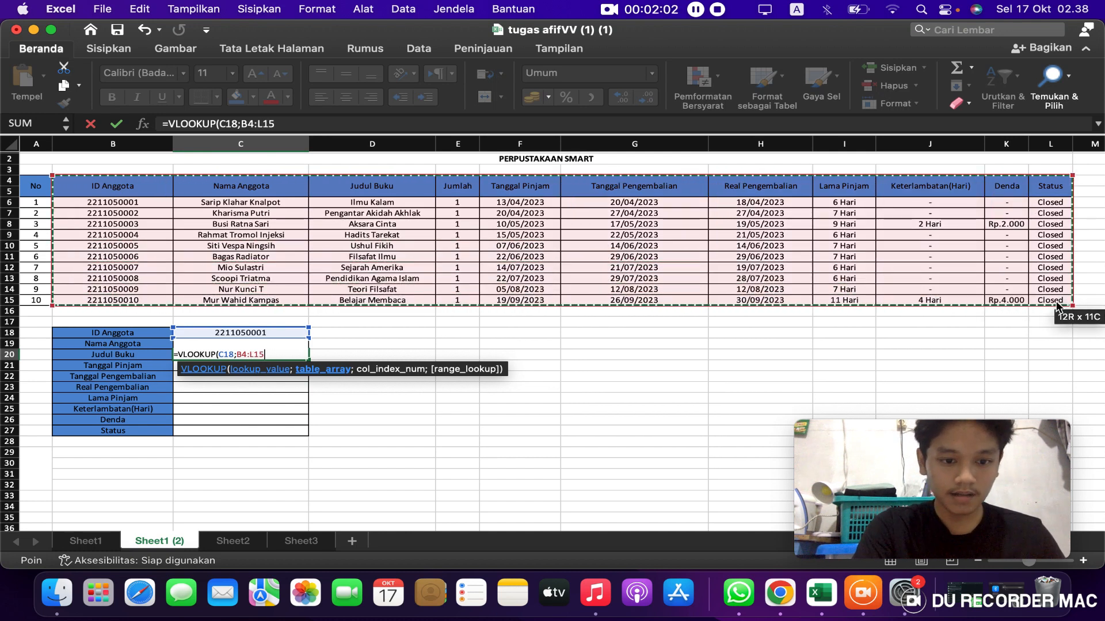
{"action": "key", "text": "F4"}
{"action": "type", "text": ";3"}
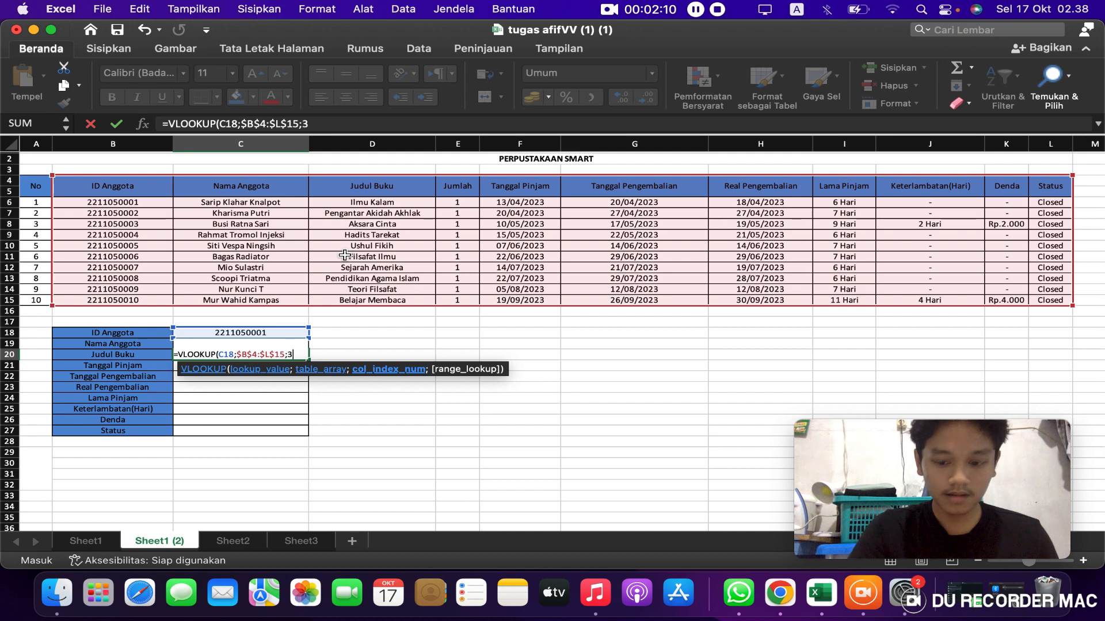
{"action": "type", "text": ";"}
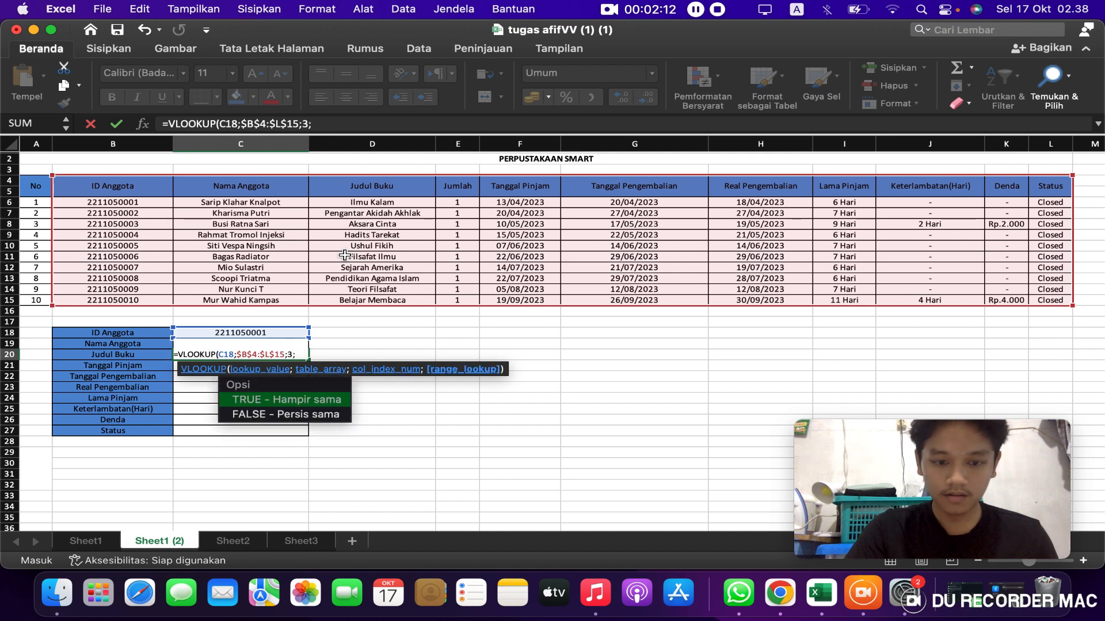
{"action": "type", "text": "0"}
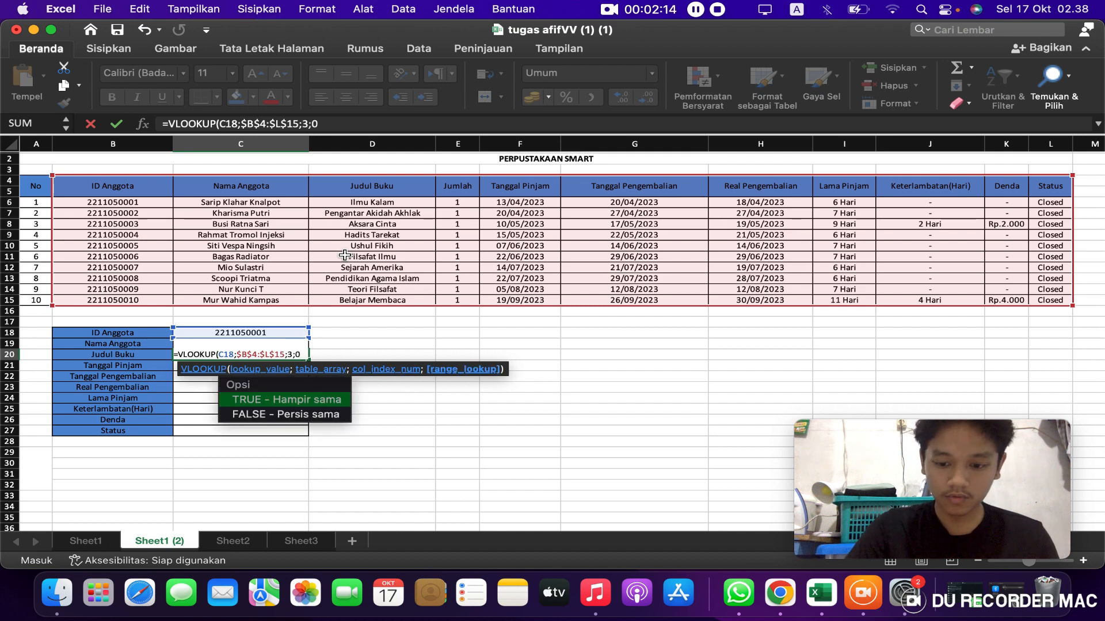
{"action": "type", "text": ")"}
{"action": "key", "text": "Return"}
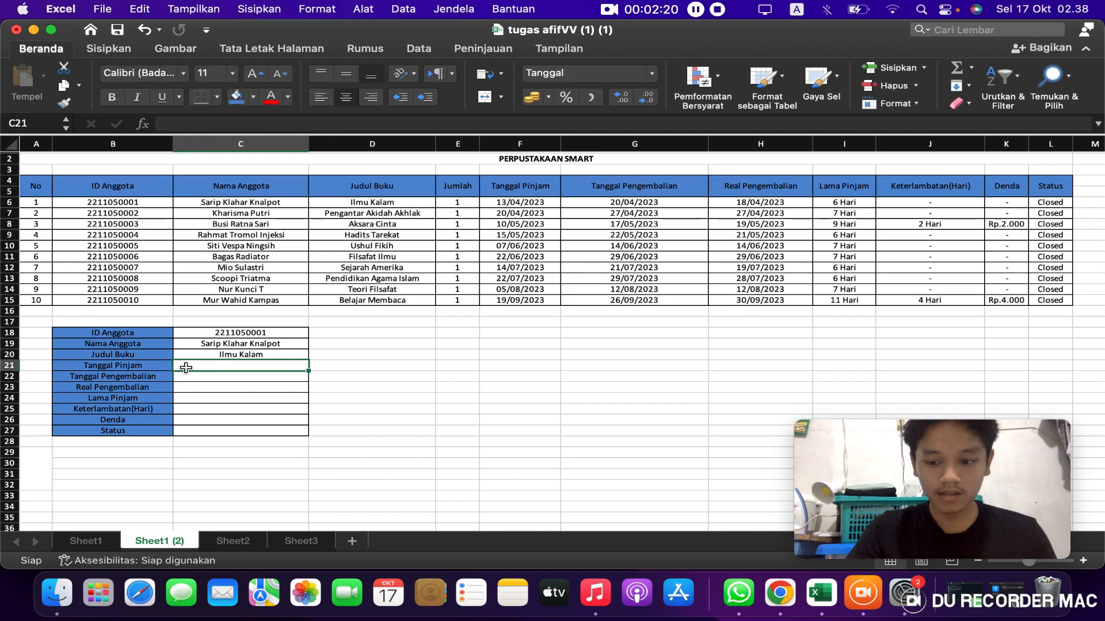
Enter =VLOOKUP(C18;$B$4:$L$15;5;0) in C21 to look up the Tanggal Pinjam
{"action": "type", "text": "=v"}
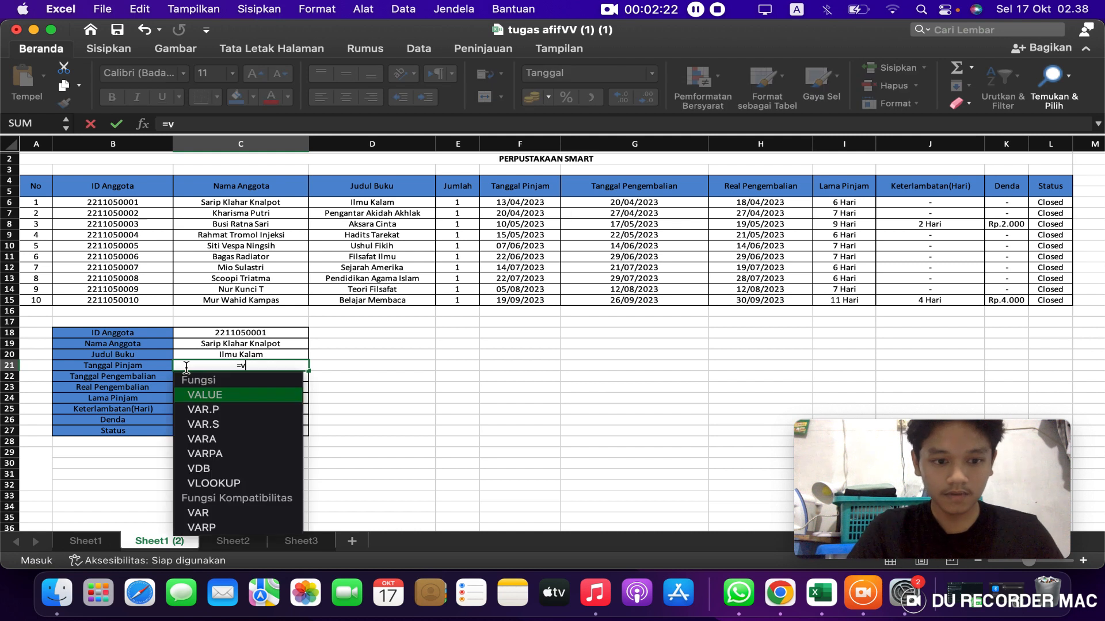
{"action": "double_click", "coordinate": [213, 483]}
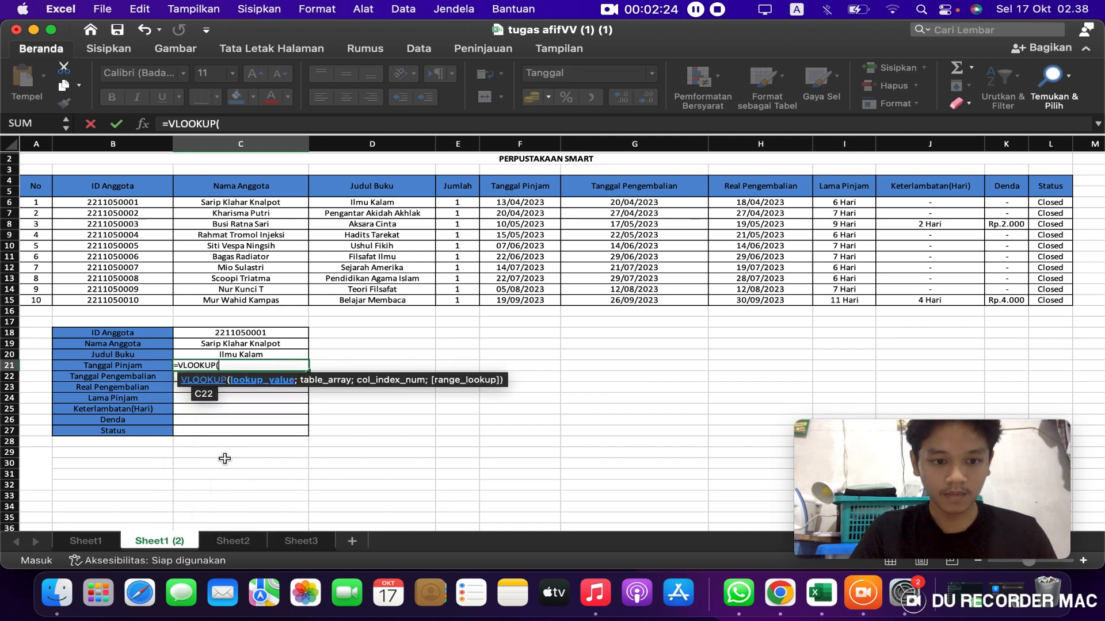
{"action": "left_click", "coordinate": [246, 333]}
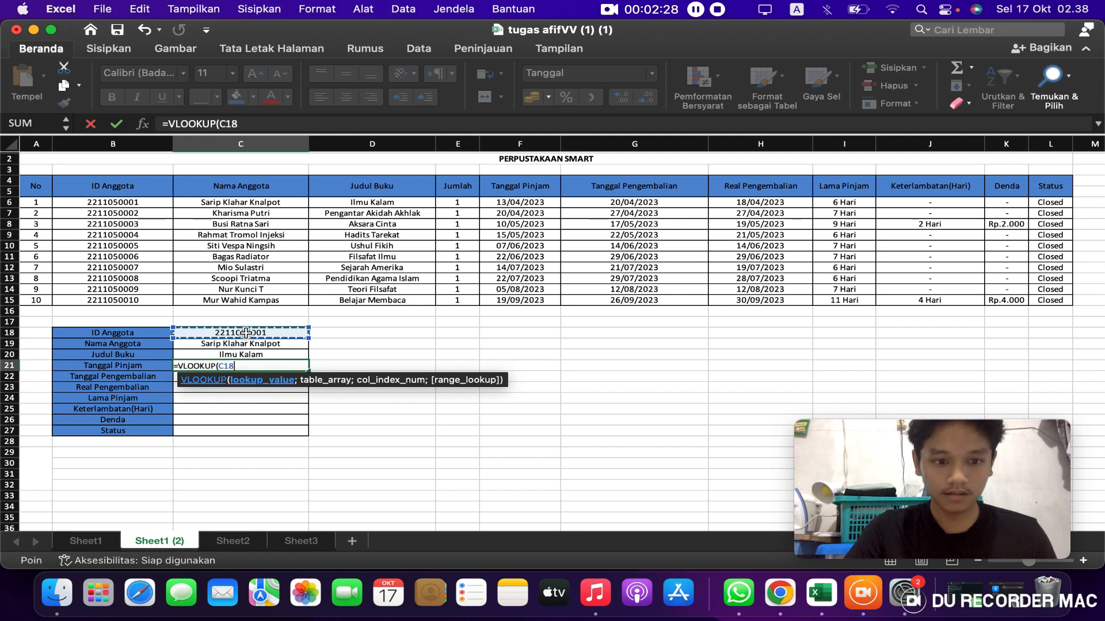
{"action": "type", "text": ";"}
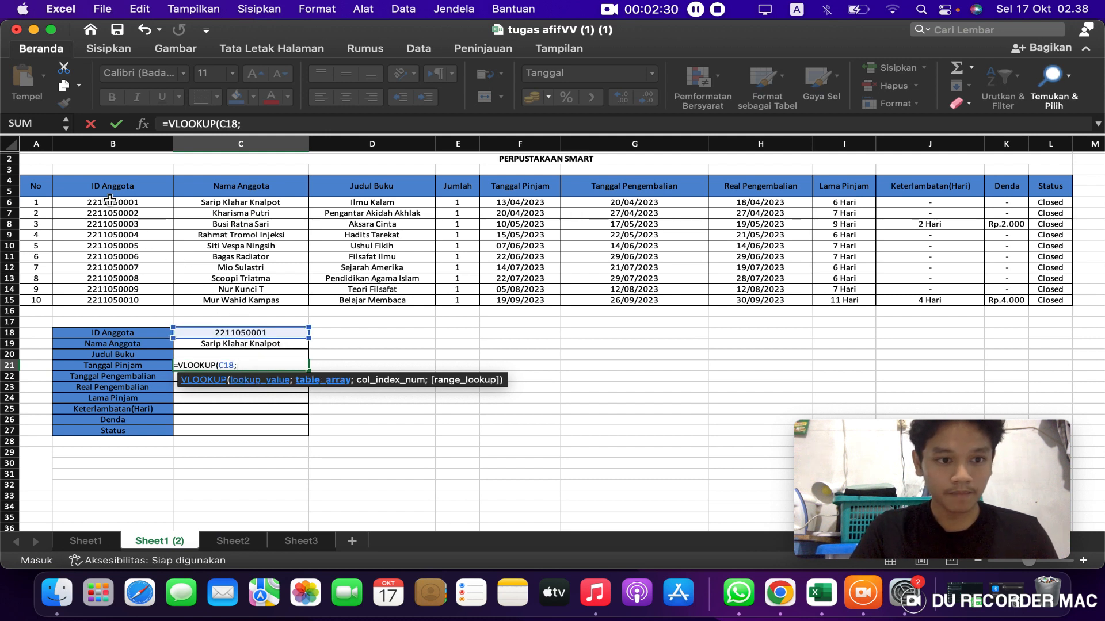
{"action": "left_click_drag", "start_coordinate": [92, 183], "coordinate": [532, 247]}
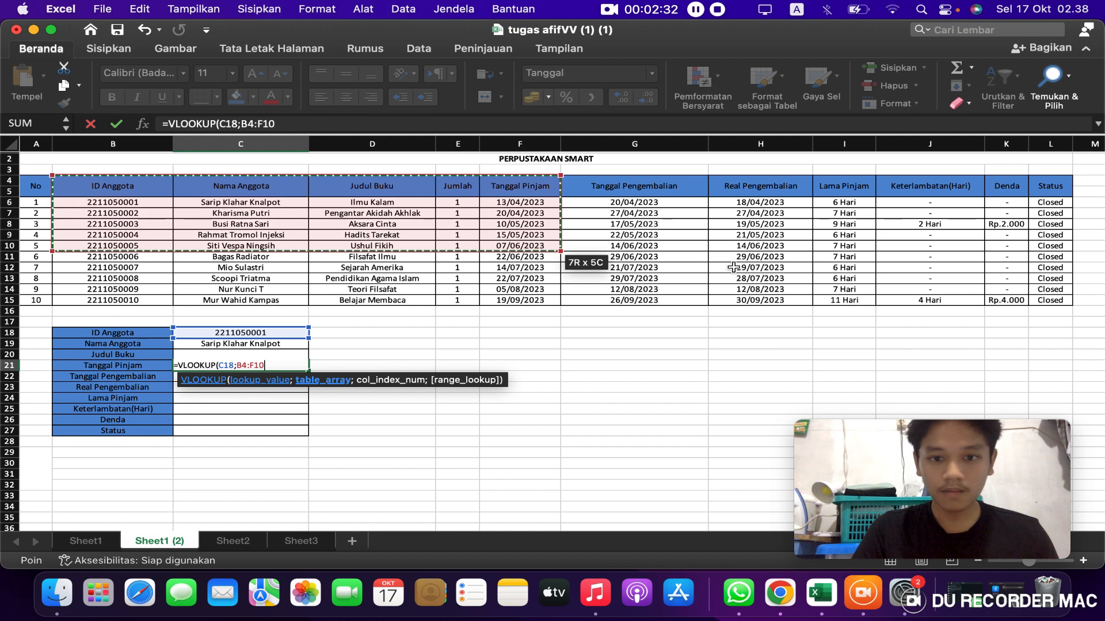
{"action": "left_click_drag", "start_coordinate": [732, 266], "coordinate": [1036, 297]}
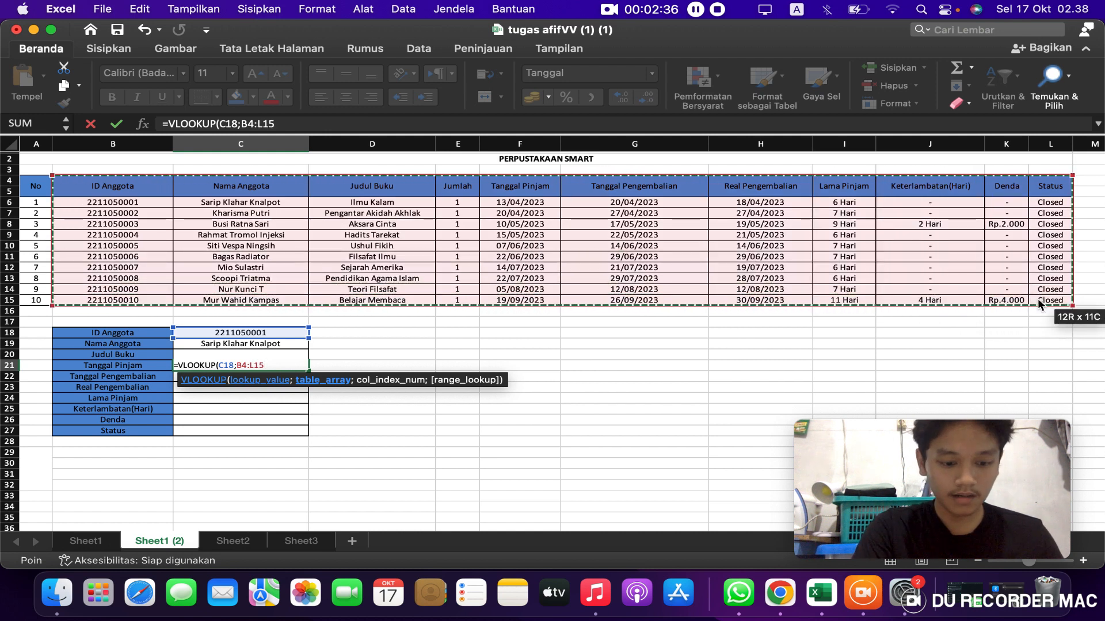
{"action": "key", "text": "F4"}
{"action": "type", "text": ";"}
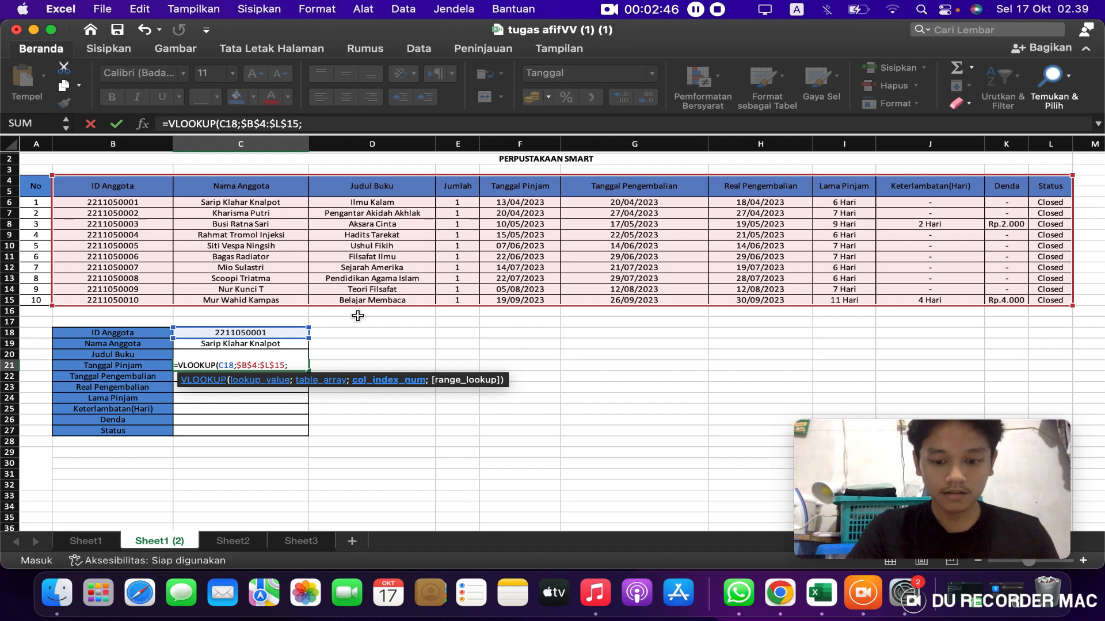
{"action": "type", "text": "5;"}
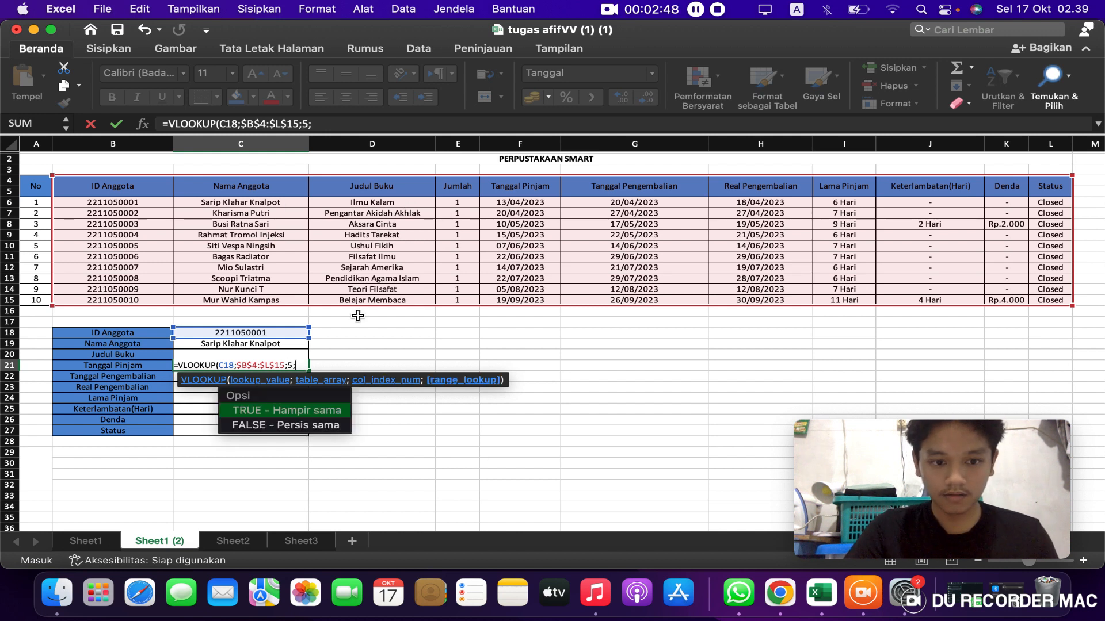
{"action": "type", "text": "0"}
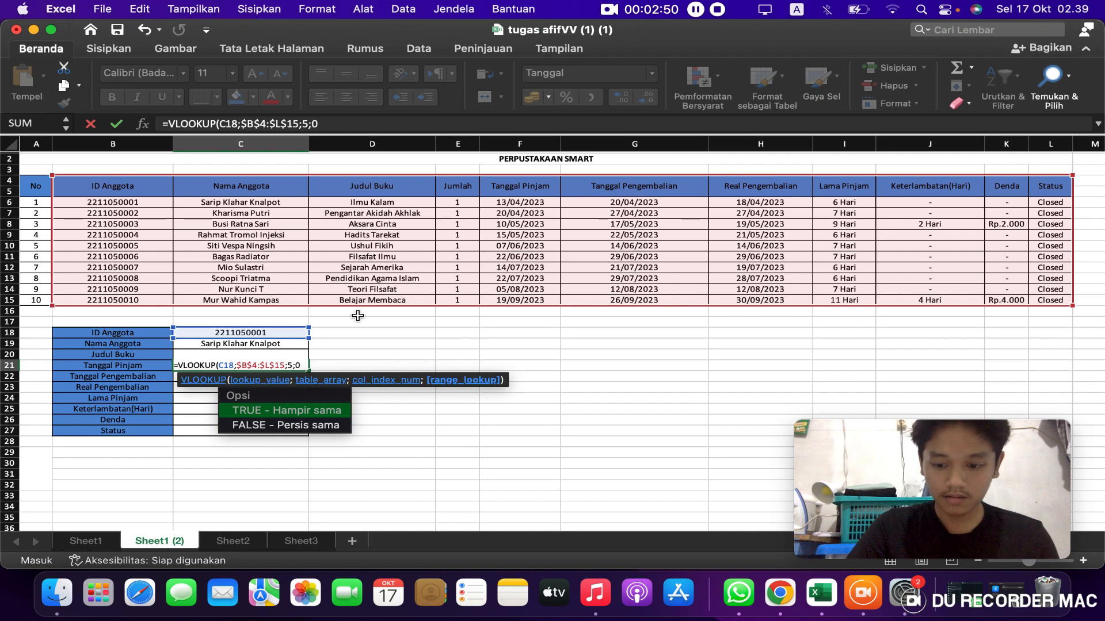
{"action": "type", "text": ")"}
{"action": "key", "text": "Return"}
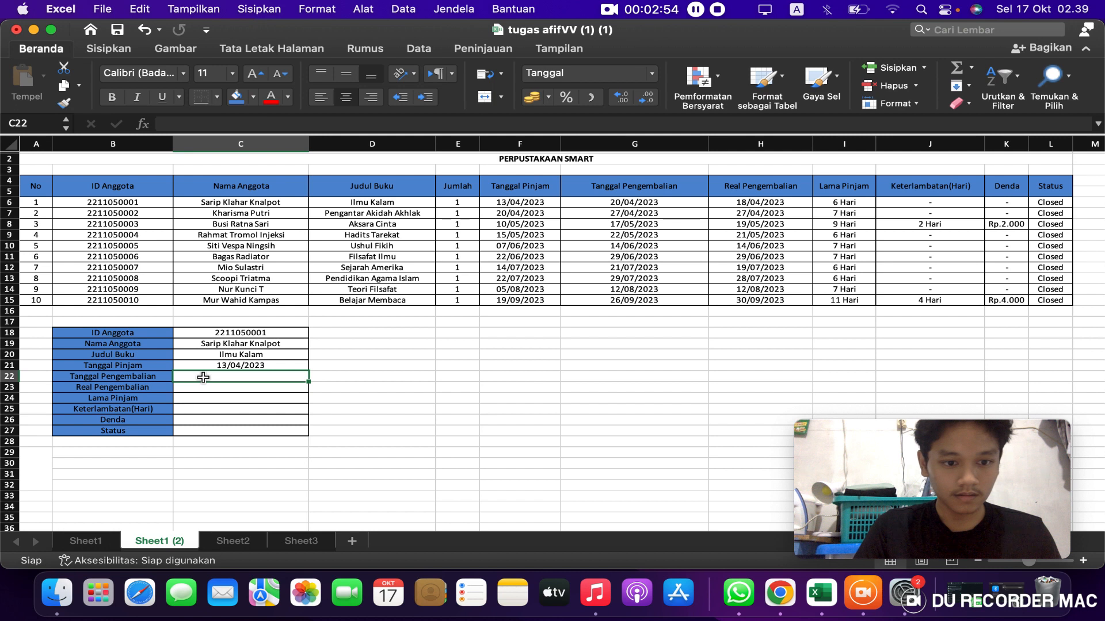
Enter =VLOOKUP(C18;$B$4:$L$15;6;0) in C22 to look up the Tanggal Pengembalian
{"action": "type", "text": "="}
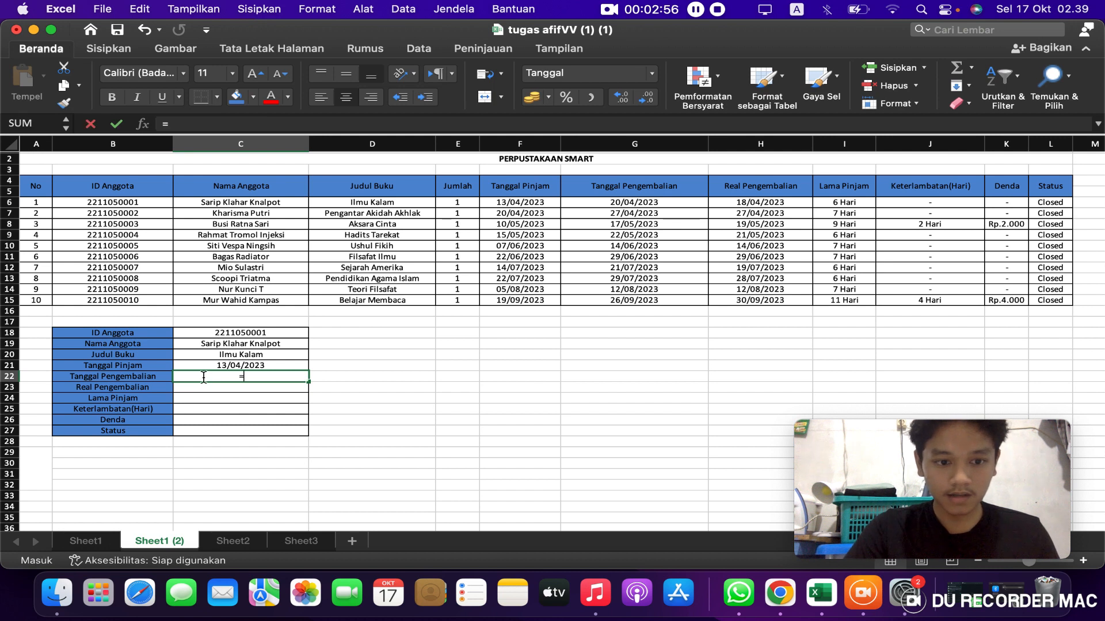
{"action": "type", "text": "v"}
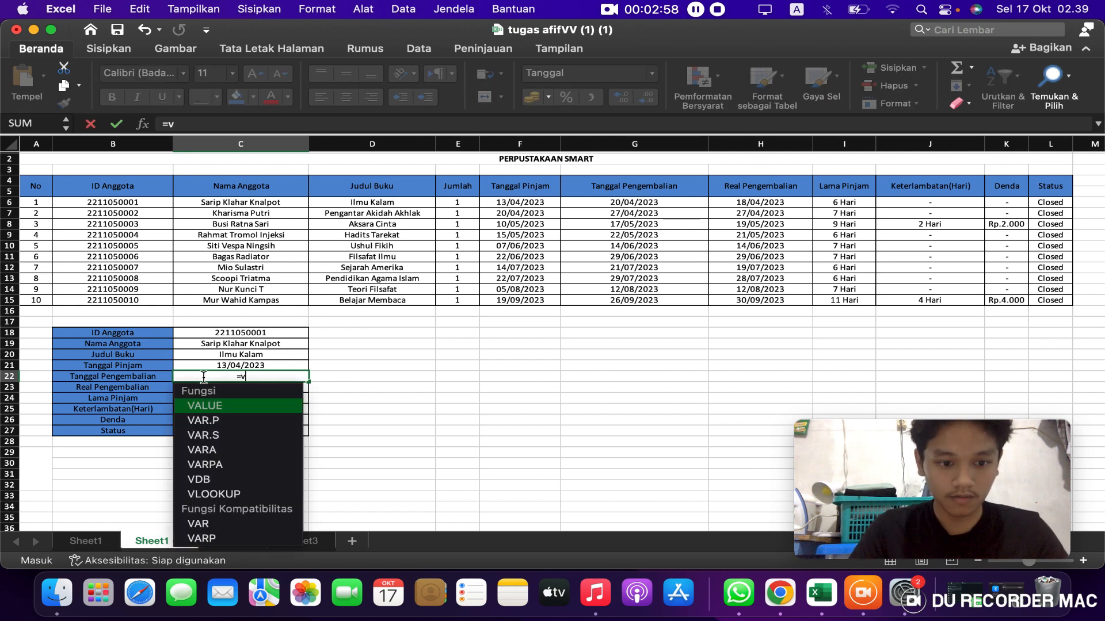
{"action": "double_click", "coordinate": [209, 492]}
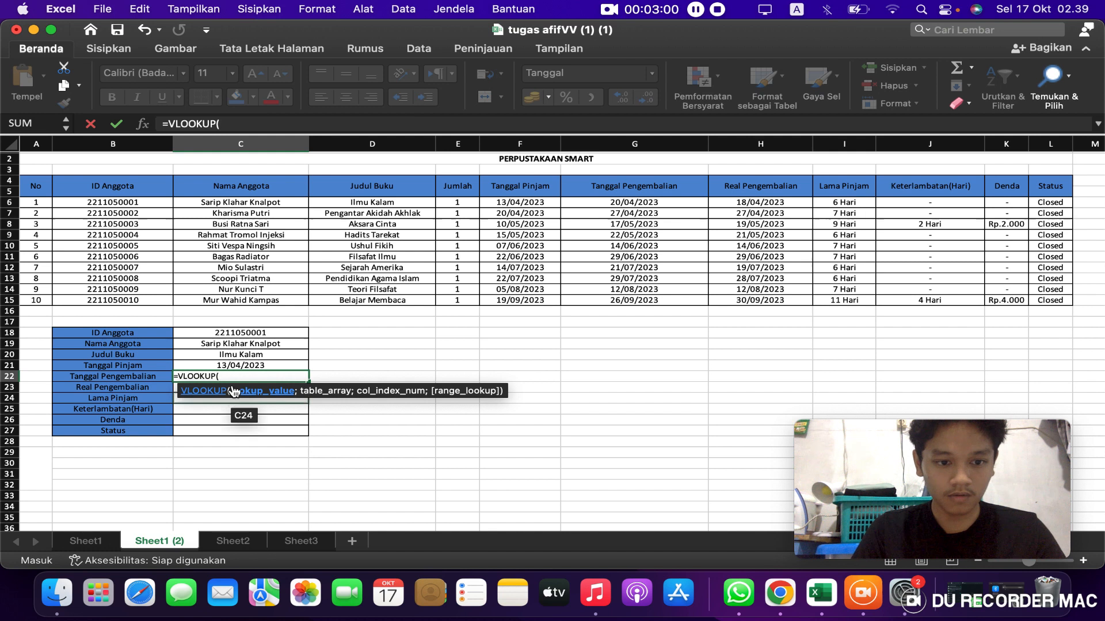
{"action": "left_click", "coordinate": [241, 333]}
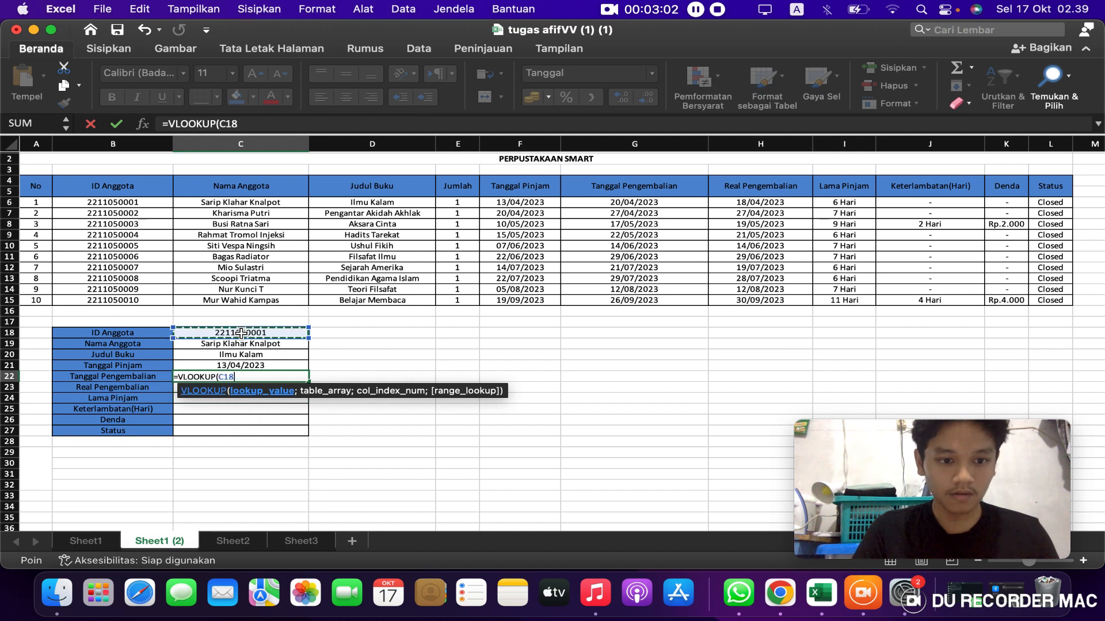
{"action": "type", "text": ";"}
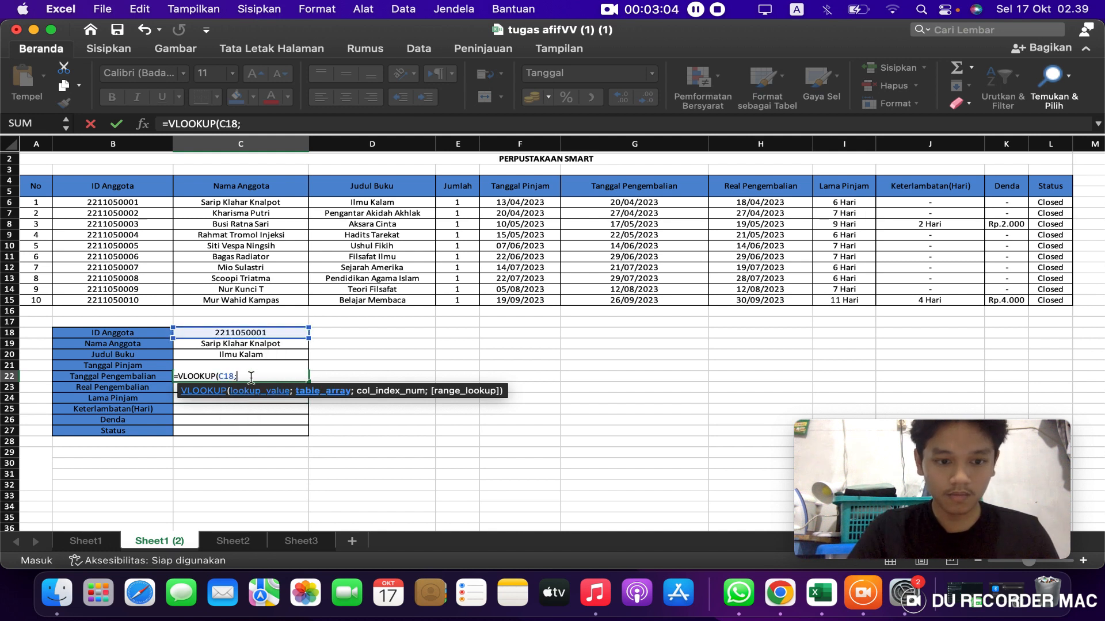
{"action": "left_click", "coordinate": [76, 181]}
{"action": "left_click_drag", "start_coordinate": [75, 180], "coordinate": [1068, 299]}
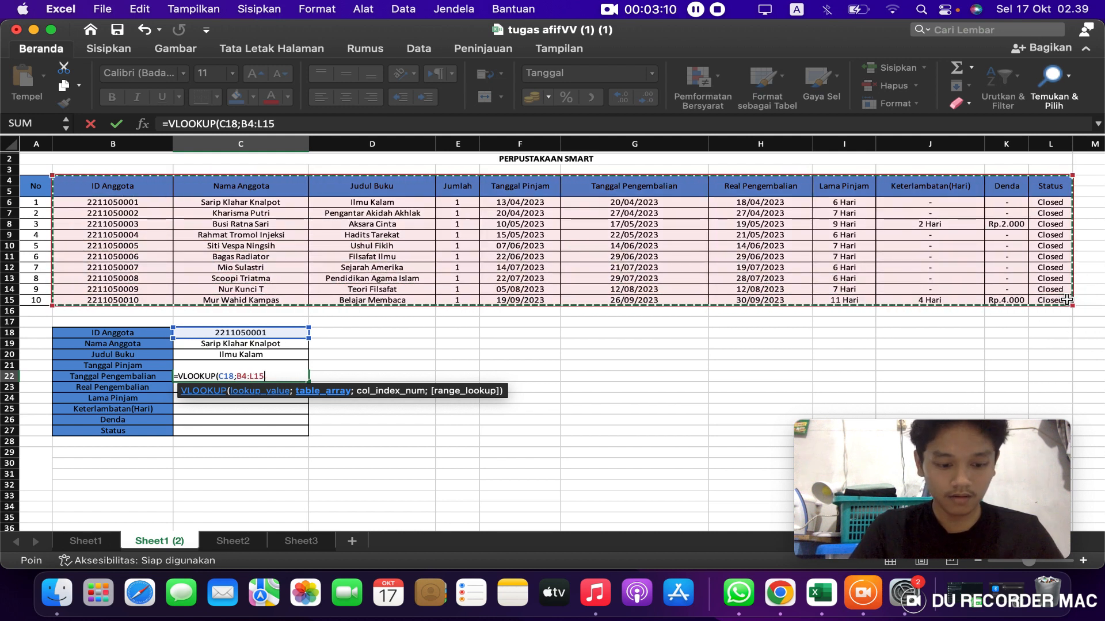
{"action": "key", "text": "super+t"}
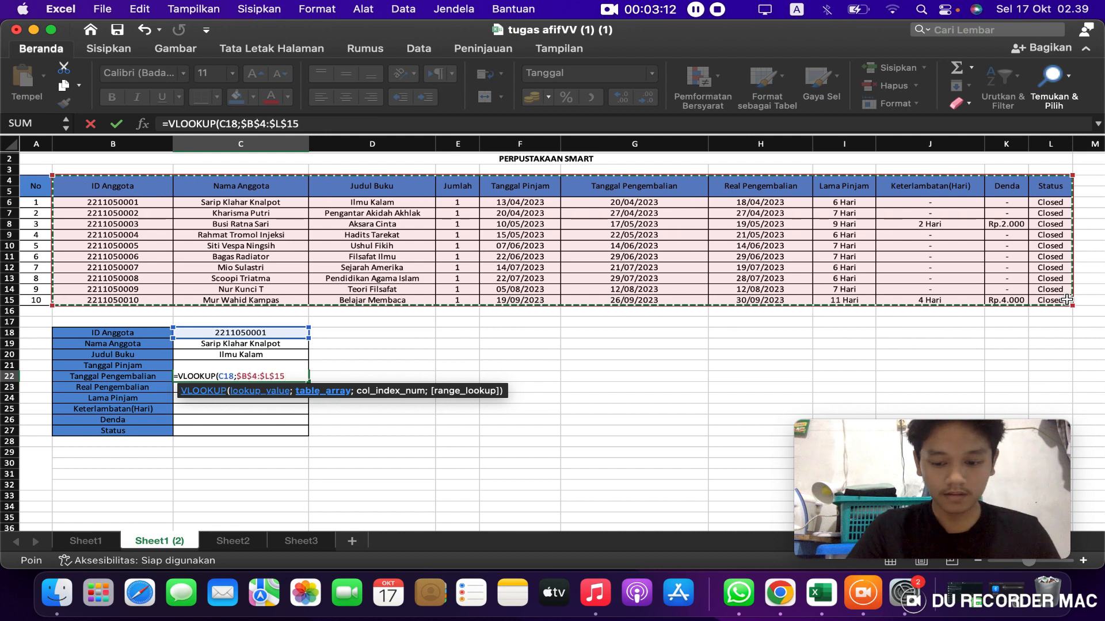
{"action": "type", "text": ";"}
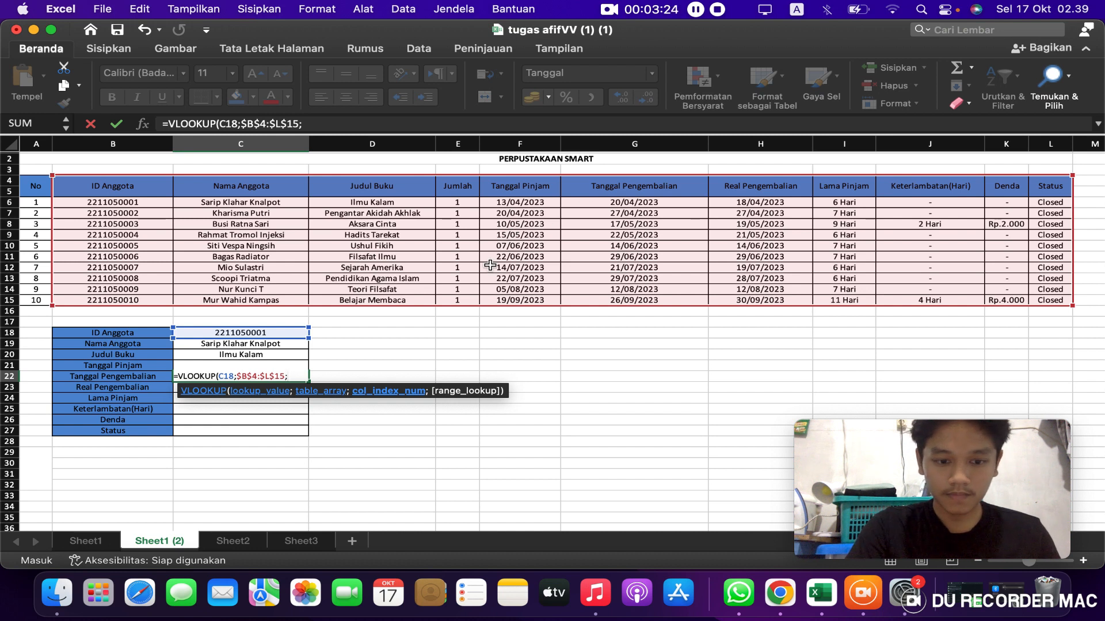
{"action": "type", "text": ";"}
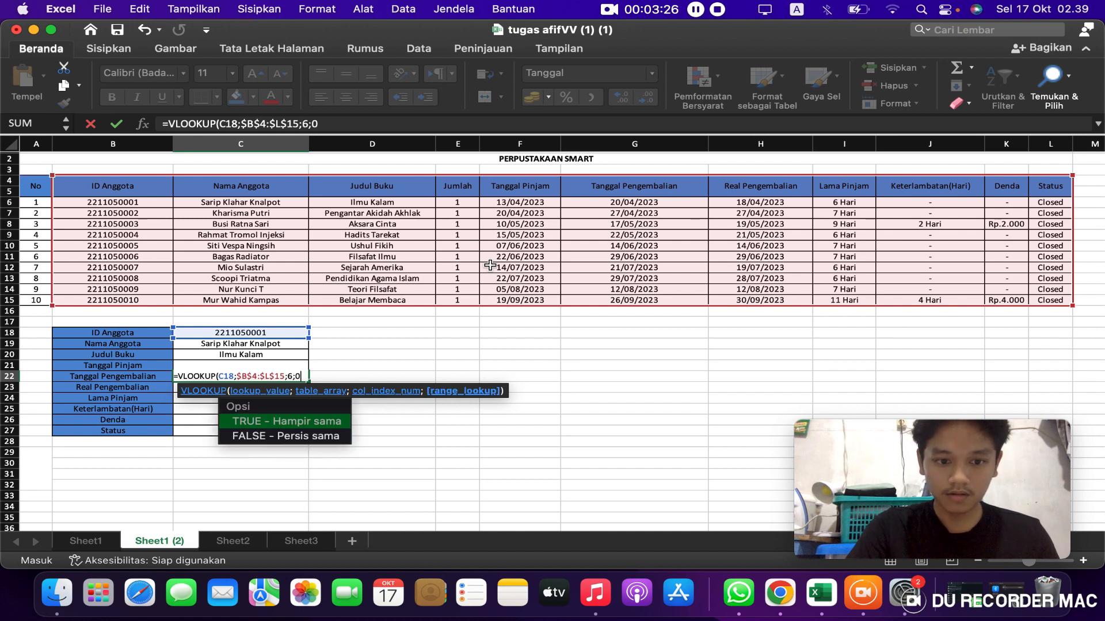
{"action": "type", "text": "0"}
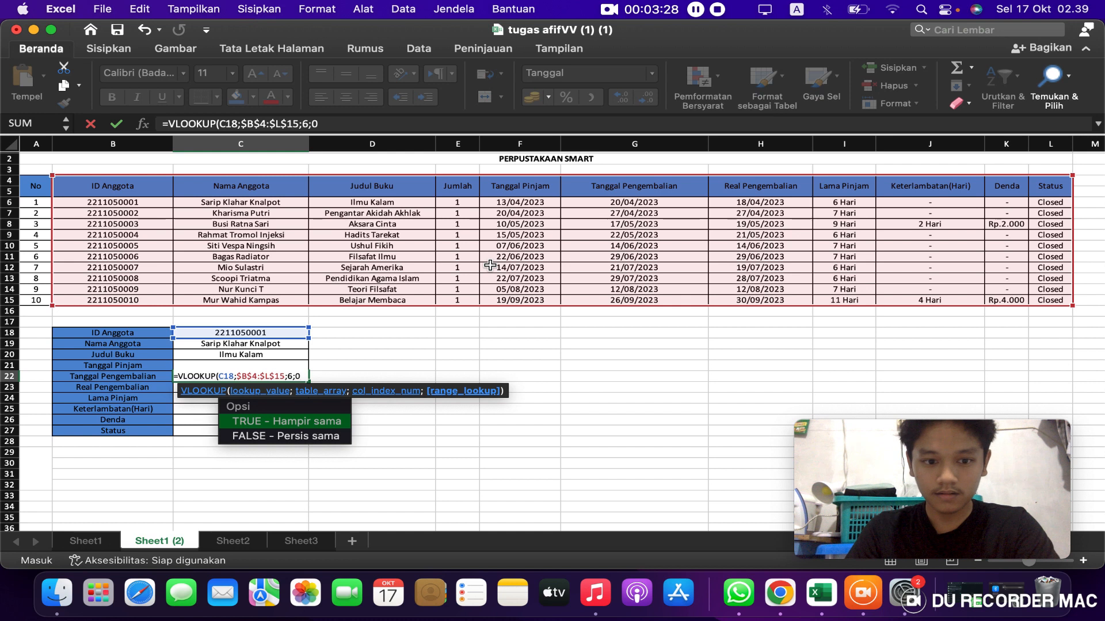
{"action": "type", "text": ")"}
{"action": "key", "text": "Return"}
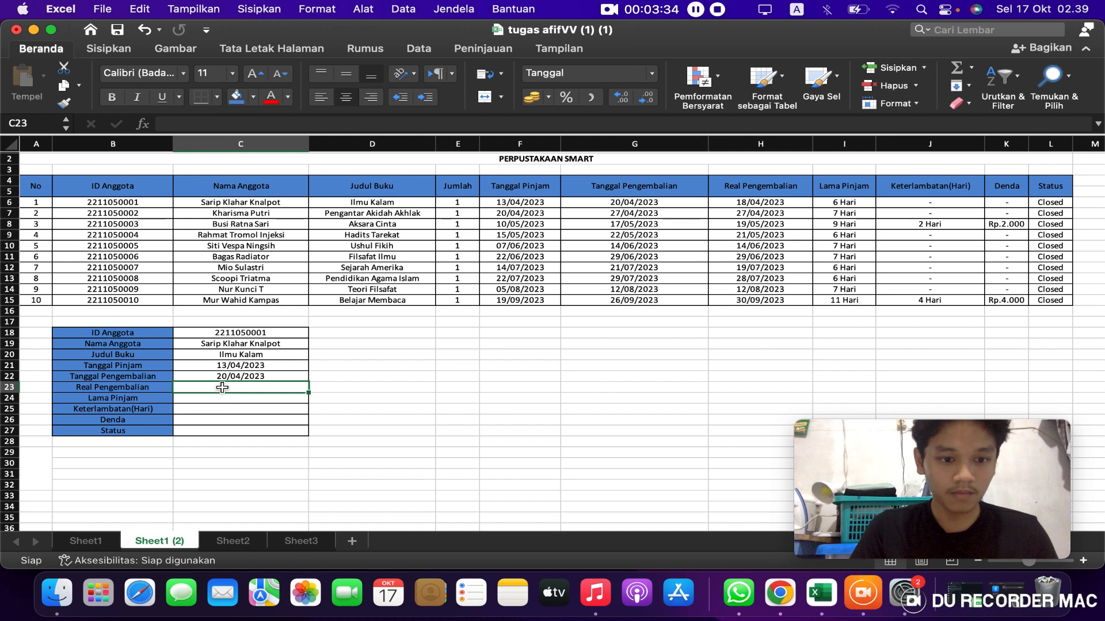
Enter =VLOOKUP(C18;$B$4:$L$15;7;0) in C23 to look up the Real Pengembalian date
{"action": "type", "text": "=v"}
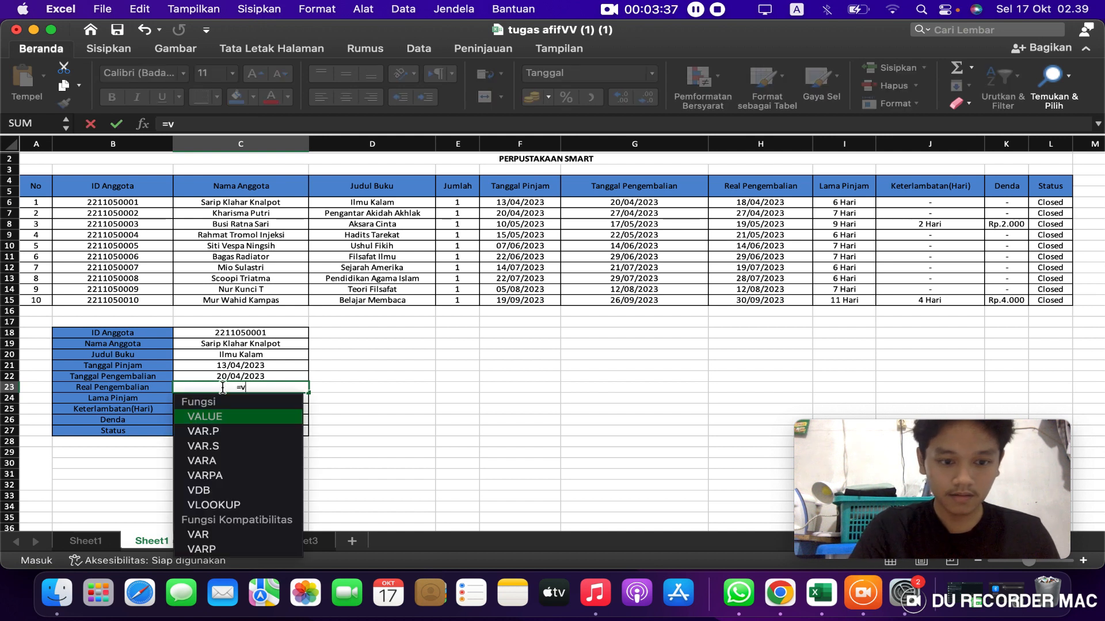
{"action": "double_click", "coordinate": [200, 504]}
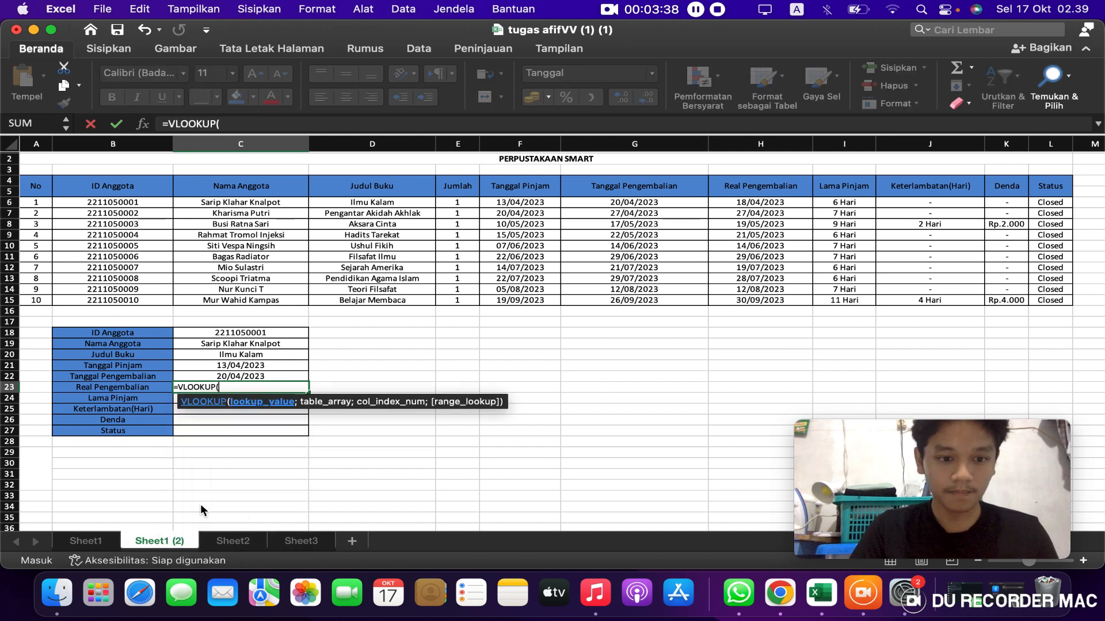
{"action": "left_click", "coordinate": [249, 334]}
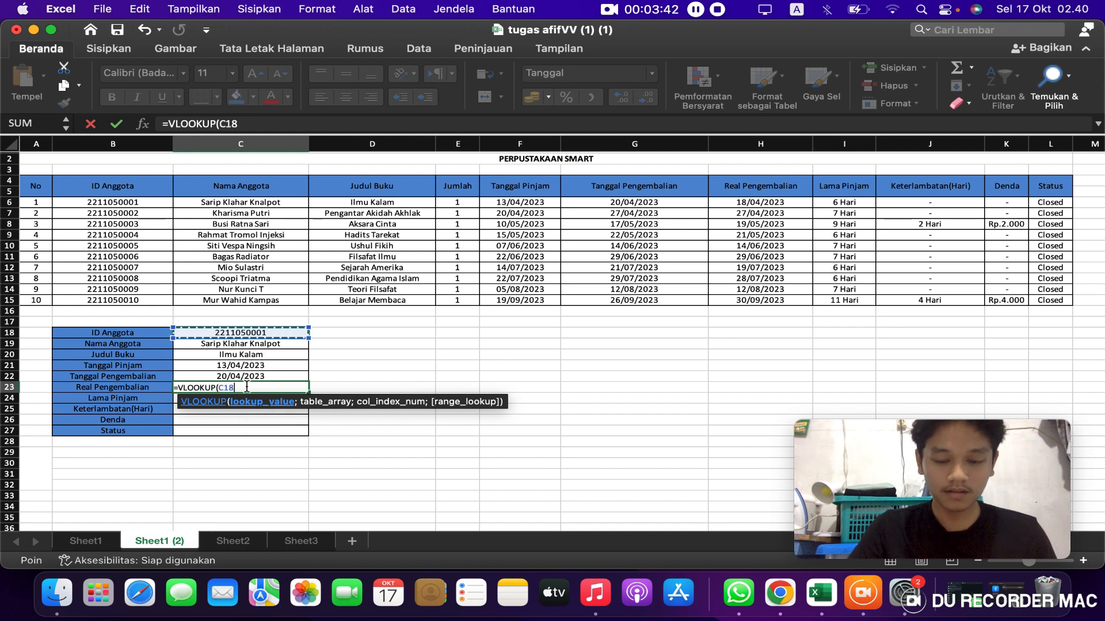
{"action": "type", "text": ";"}
{"action": "left_click", "coordinate": [81, 190]}
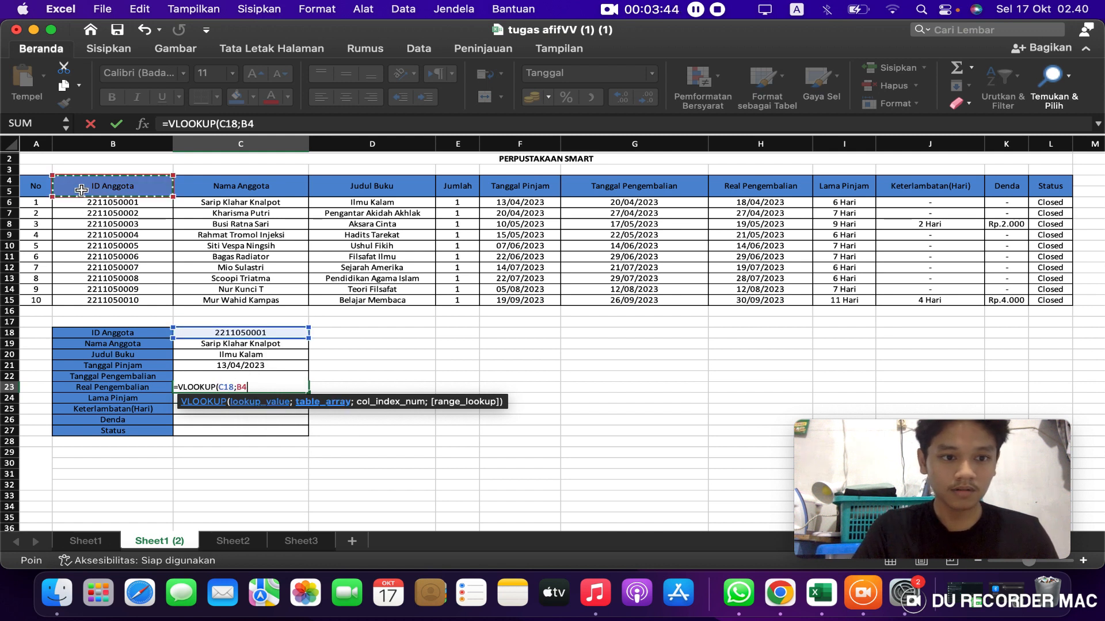
{"action": "left_click_drag", "start_coordinate": [81, 190], "coordinate": [1061, 300]}
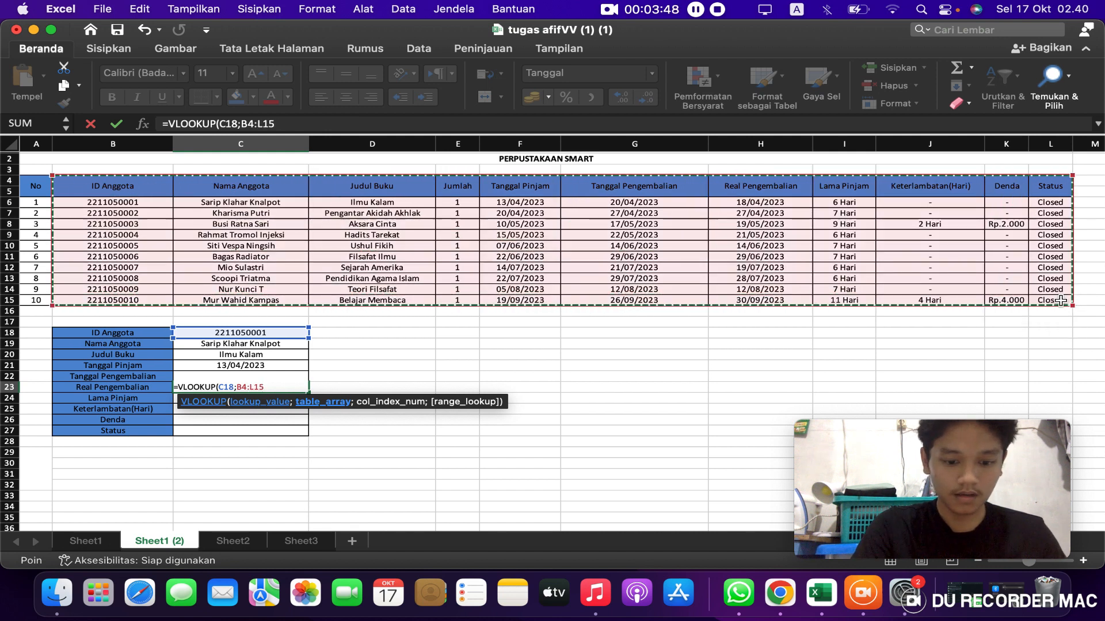
{"action": "key", "text": "super+t"}
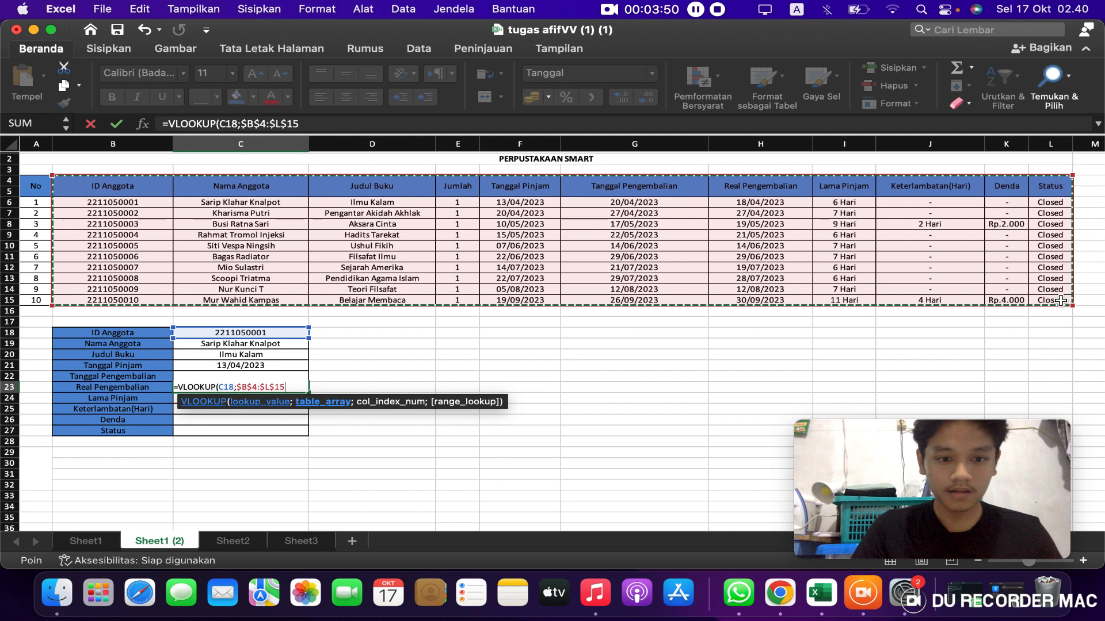
{"action": "type", "text": ";"}
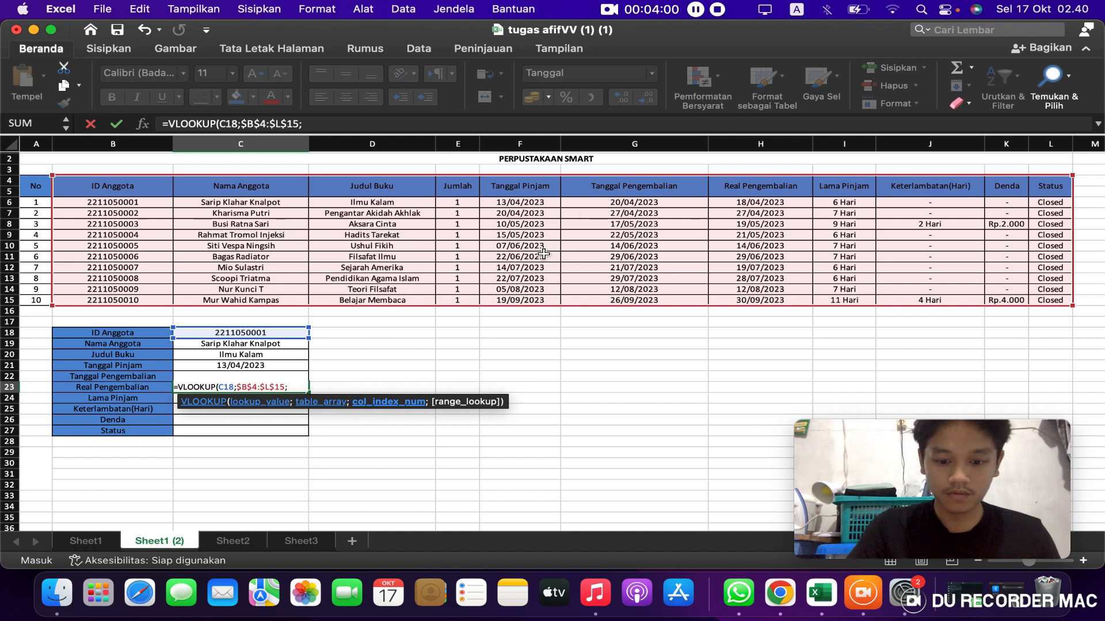
{"action": "type", "text": ";"}
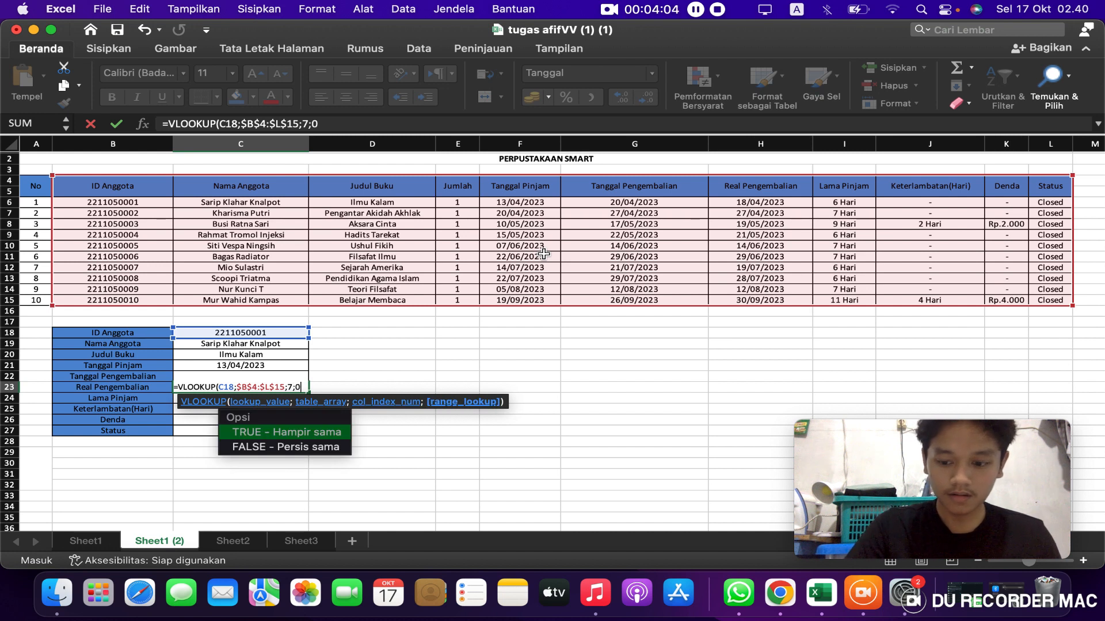
{"action": "type", "text": "0)"}
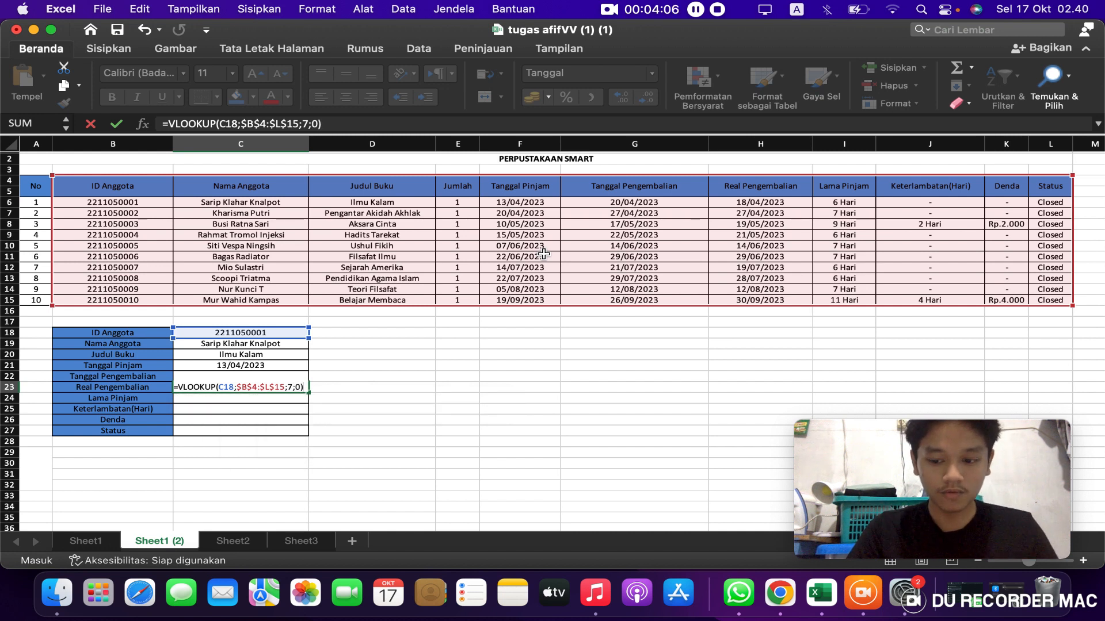
{"action": "key", "text": "Return"}
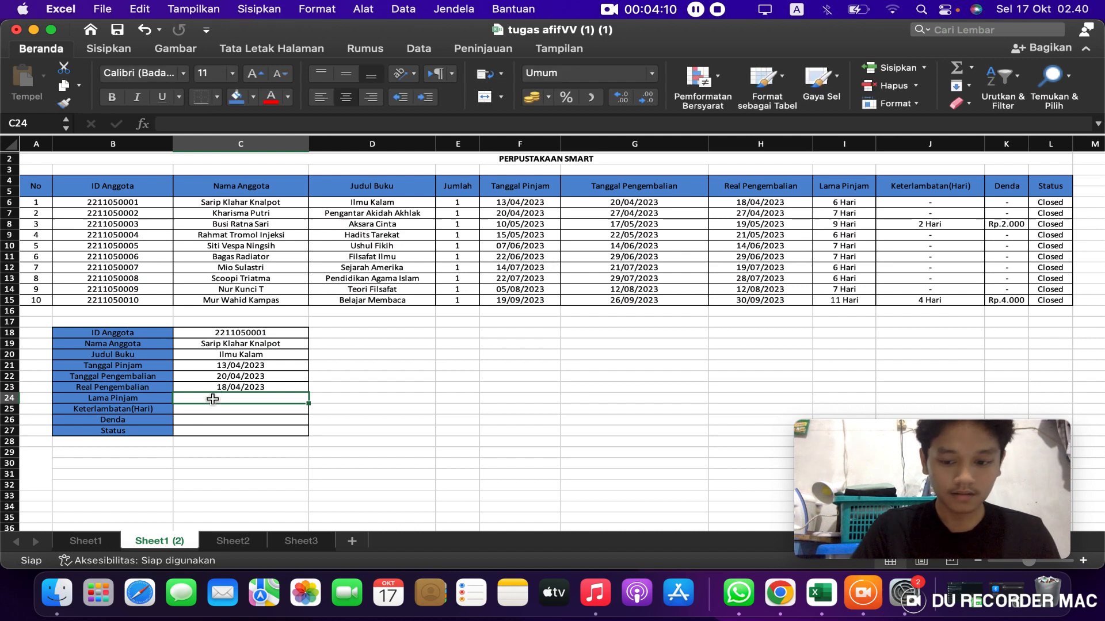
Enter =VLOOKUP(C18;$B$4:$L$15;8;0) in C24 to look up the Lama Pinjam
{"action": "type", "text": "=v"}
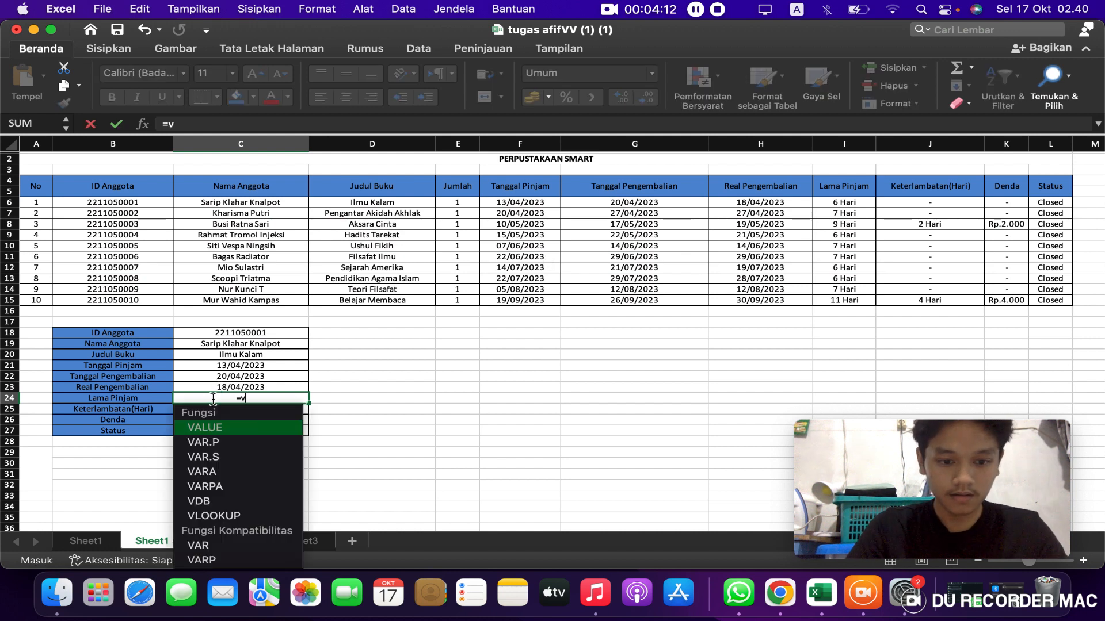
{"action": "double_click", "coordinate": [199, 516]}
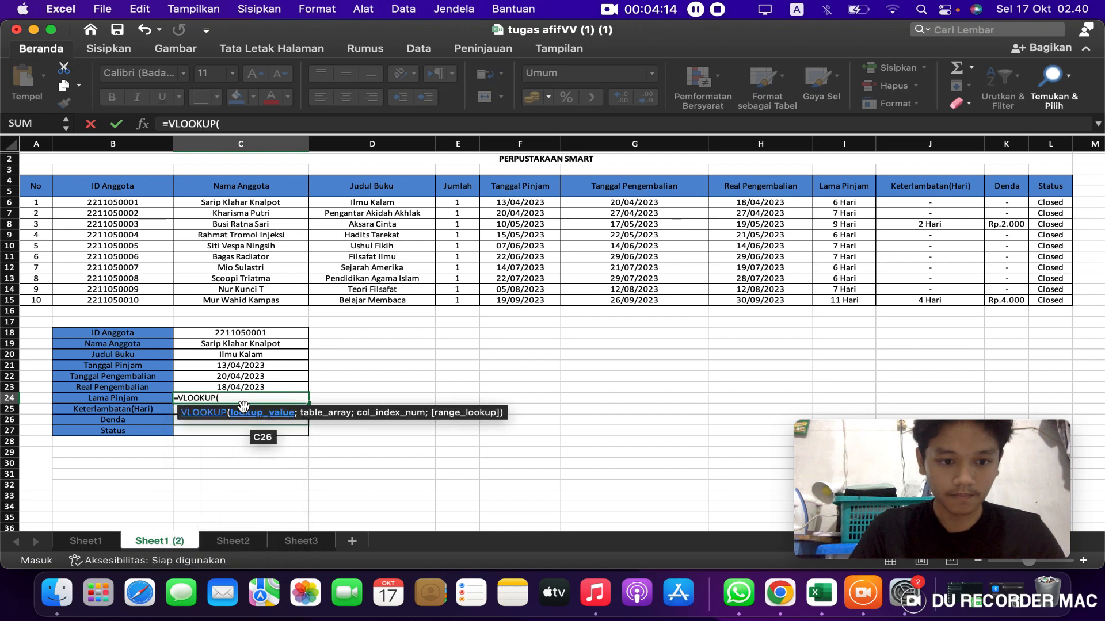
{"action": "left_click", "coordinate": [234, 334]}
{"action": "type", "text": ";"}
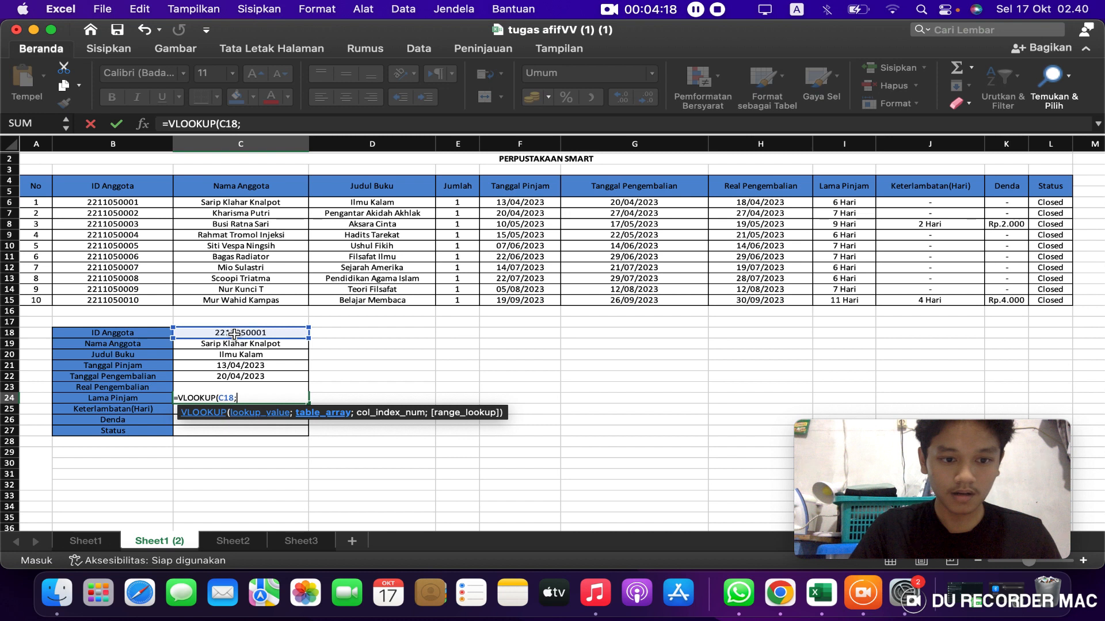
{"action": "left_click_drag", "start_coordinate": [75, 187], "coordinate": [1062, 300]}
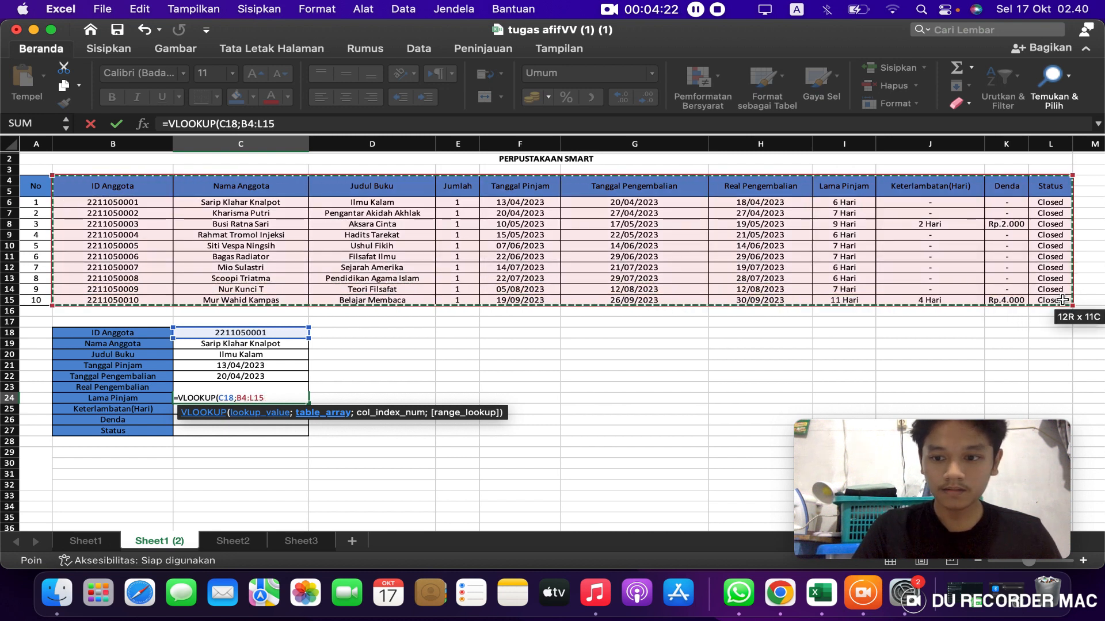
{"action": "key", "text": "F4"}
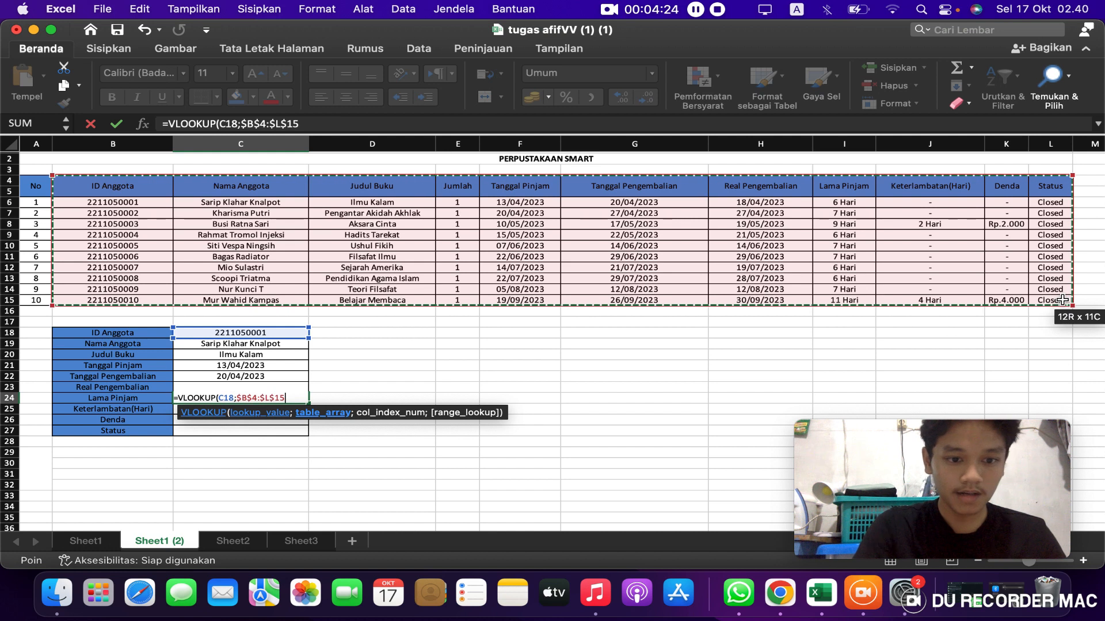
{"action": "type", "text": ";8"}
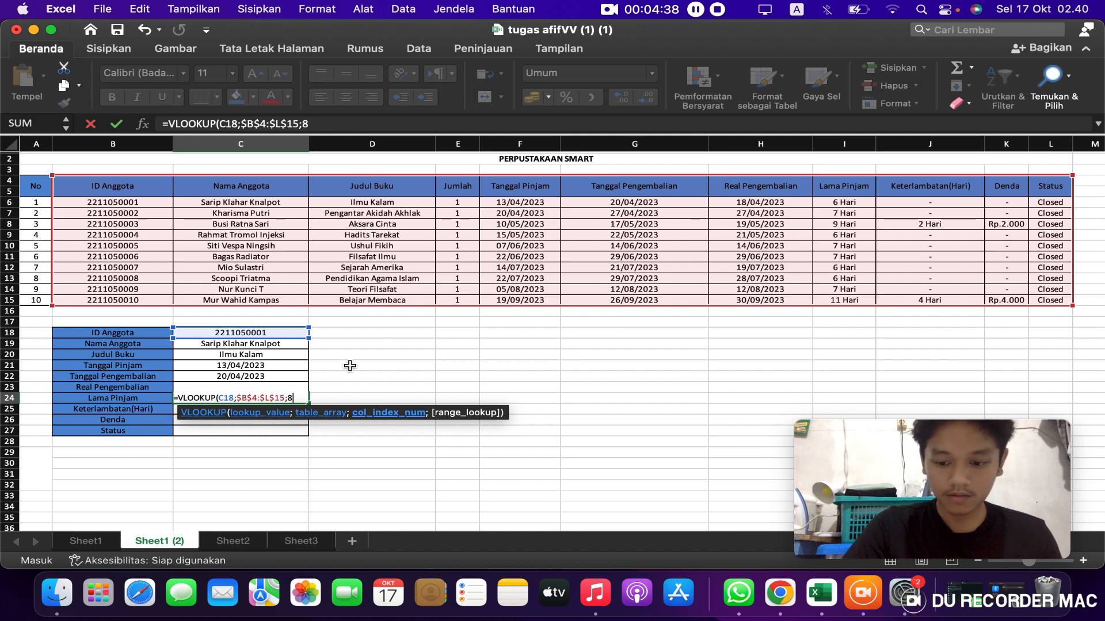
{"action": "type", "text": ";0"}
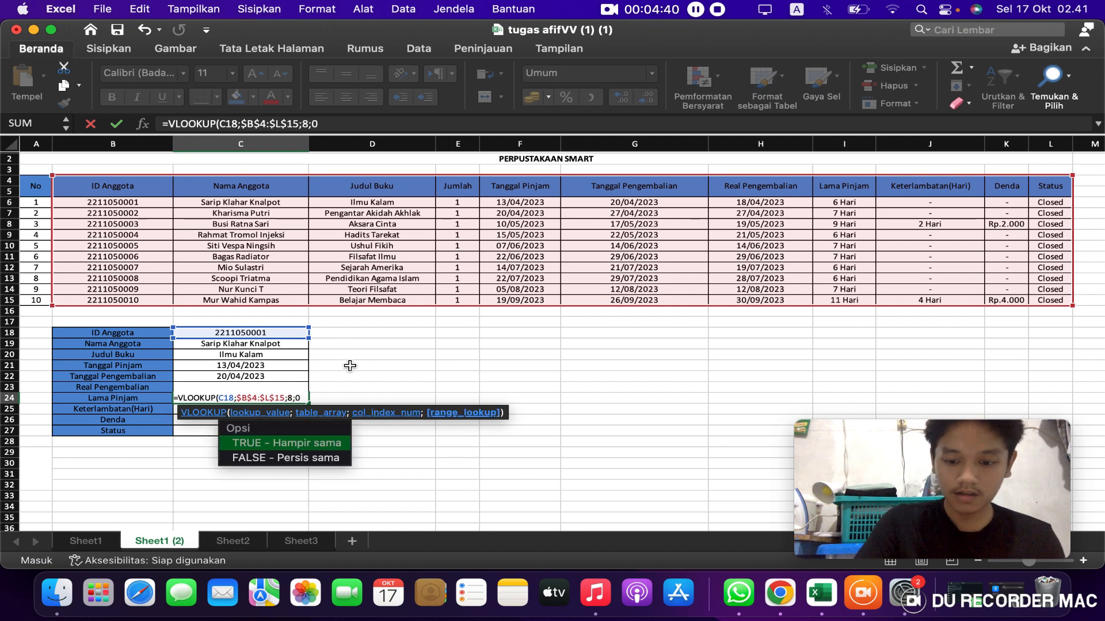
{"action": "type", "text": ")"}
{"action": "key", "text": "Return"}
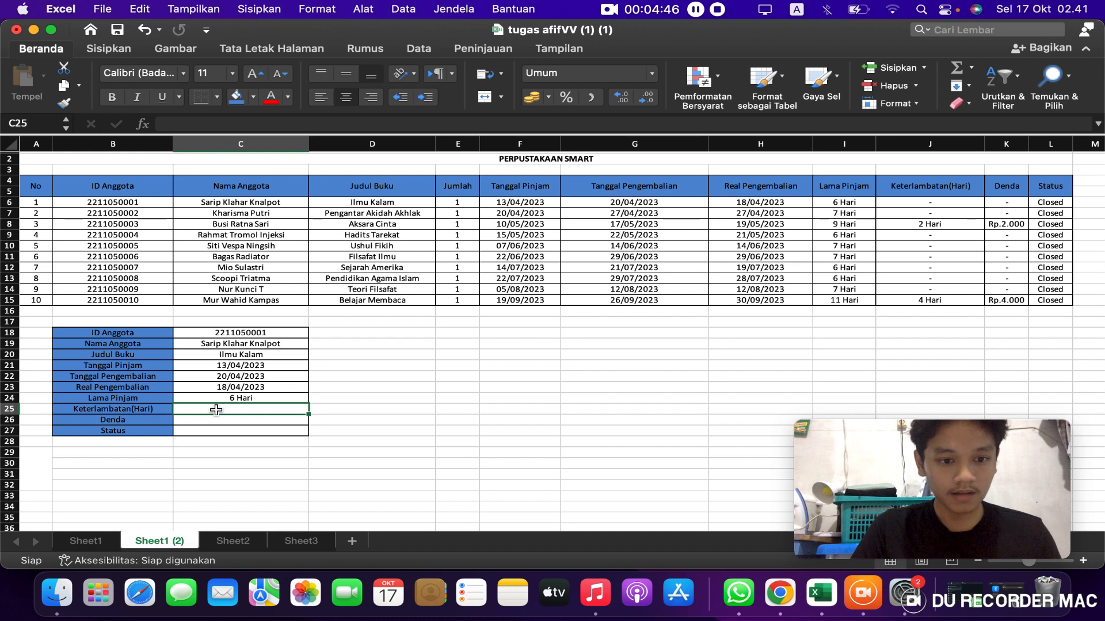
Enter =VLOOKUP(C18;$B$4:$L$15;9;0) in C25 to look up the Keterlambatan(Hari)
{"action": "type", "text": "=v"}
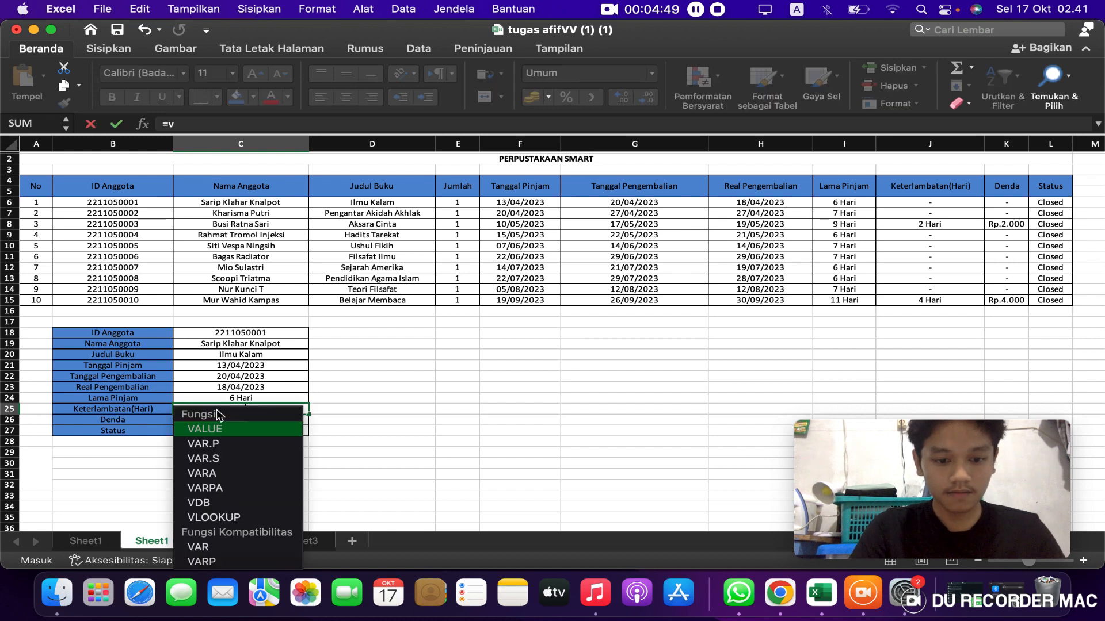
{"action": "double_click", "coordinate": [208, 517]}
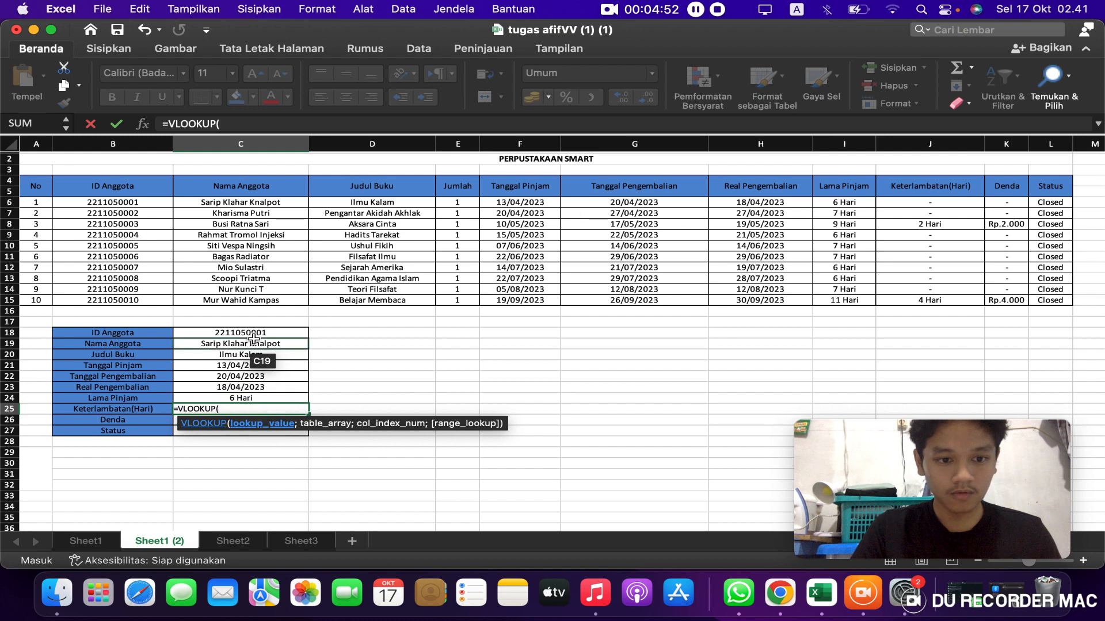
{"action": "left_click", "coordinate": [253, 333]}
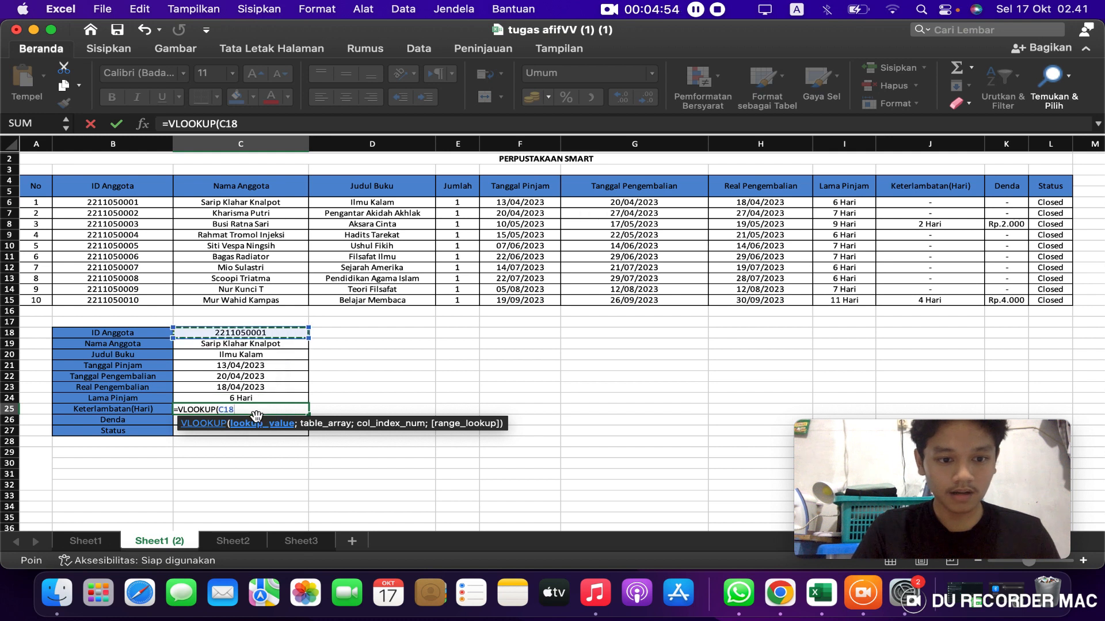
{"action": "type", "text": ";"}
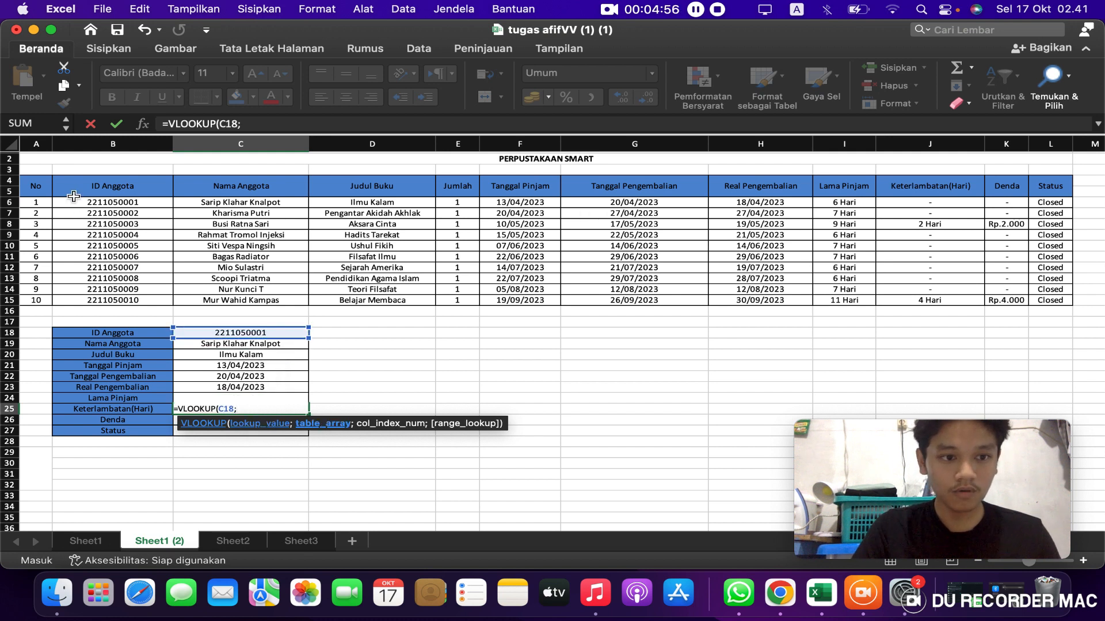
{"action": "left_click_drag", "start_coordinate": [67, 185], "coordinate": [86, 202]}
{"action": "left_click_drag", "start_coordinate": [381, 224], "coordinate": [1041, 301]}
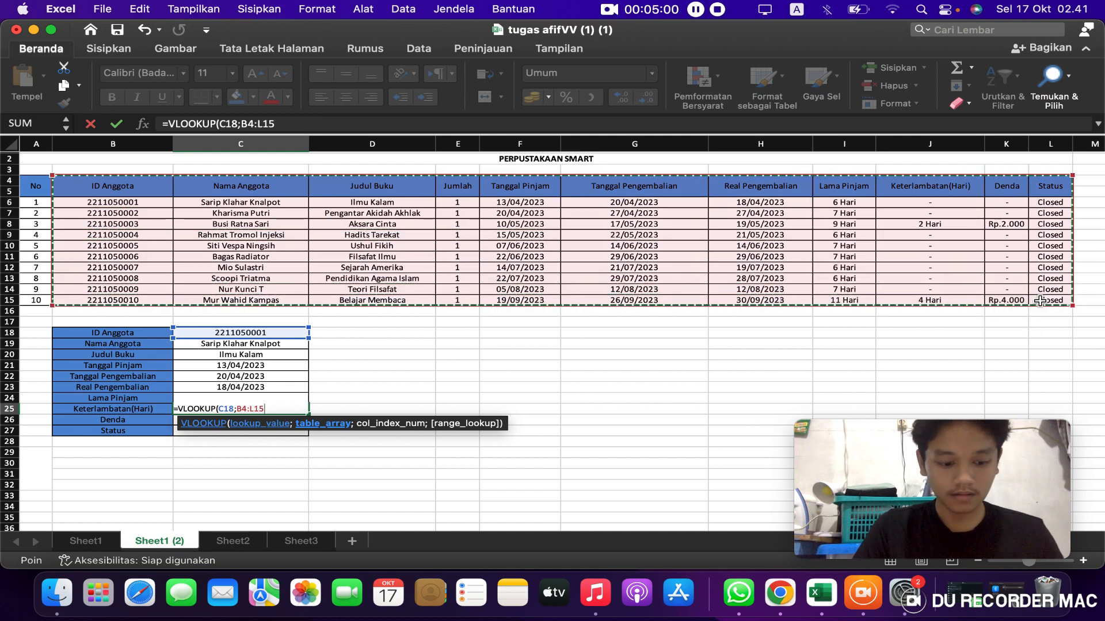
{"action": "key", "text": "F4"}
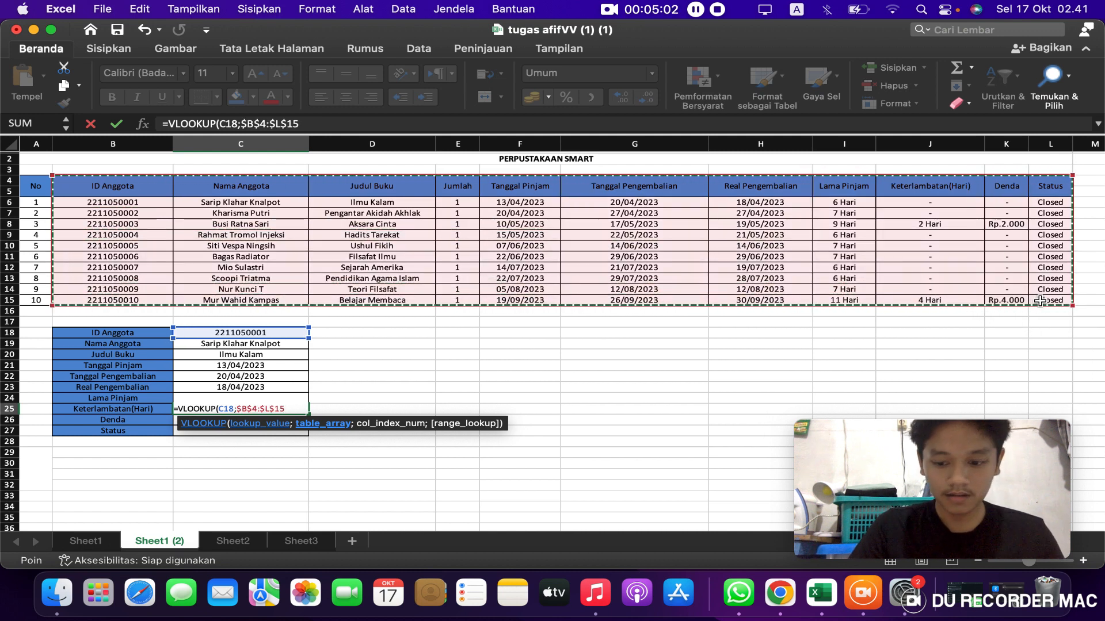
{"action": "type", "text": ";9"}
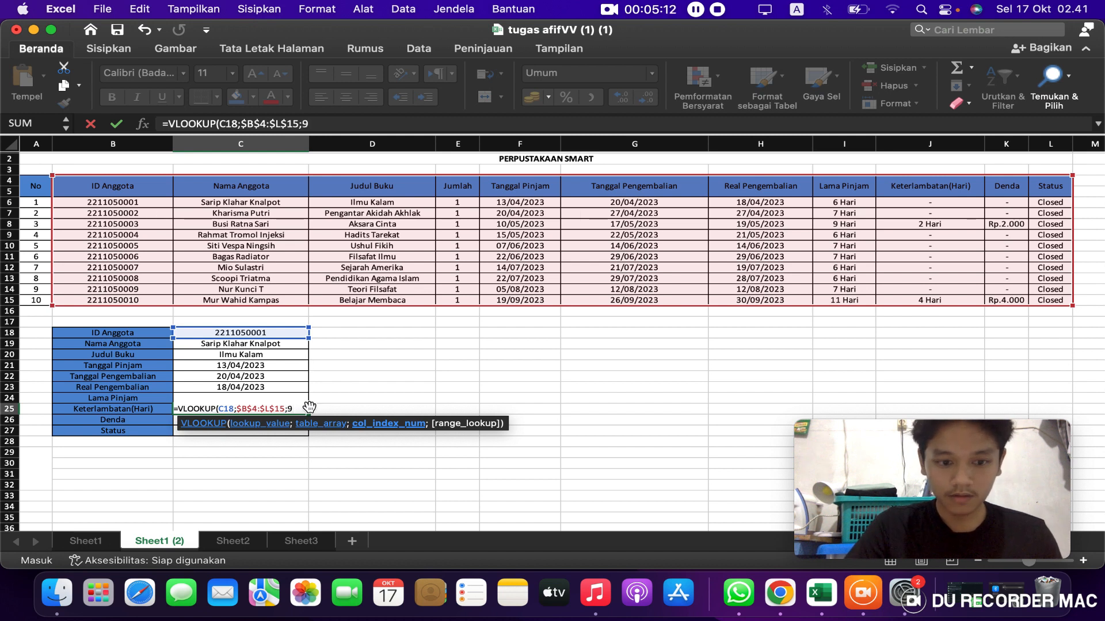
{"action": "type", "text": ";0"}
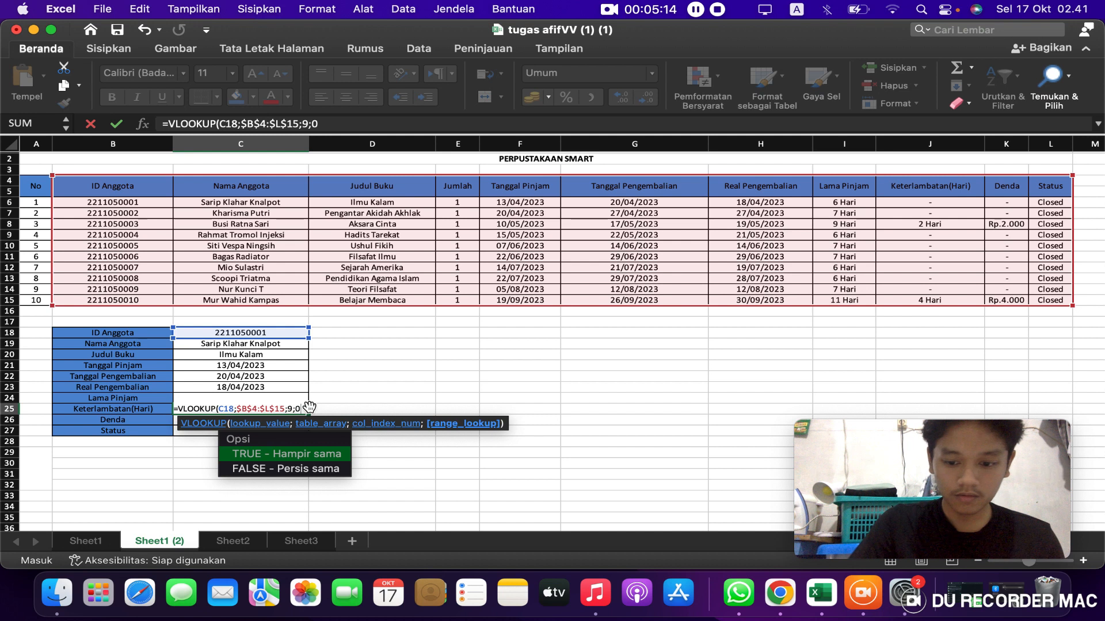
{"action": "type", "text": ")"}
{"action": "key", "text": "Return"}
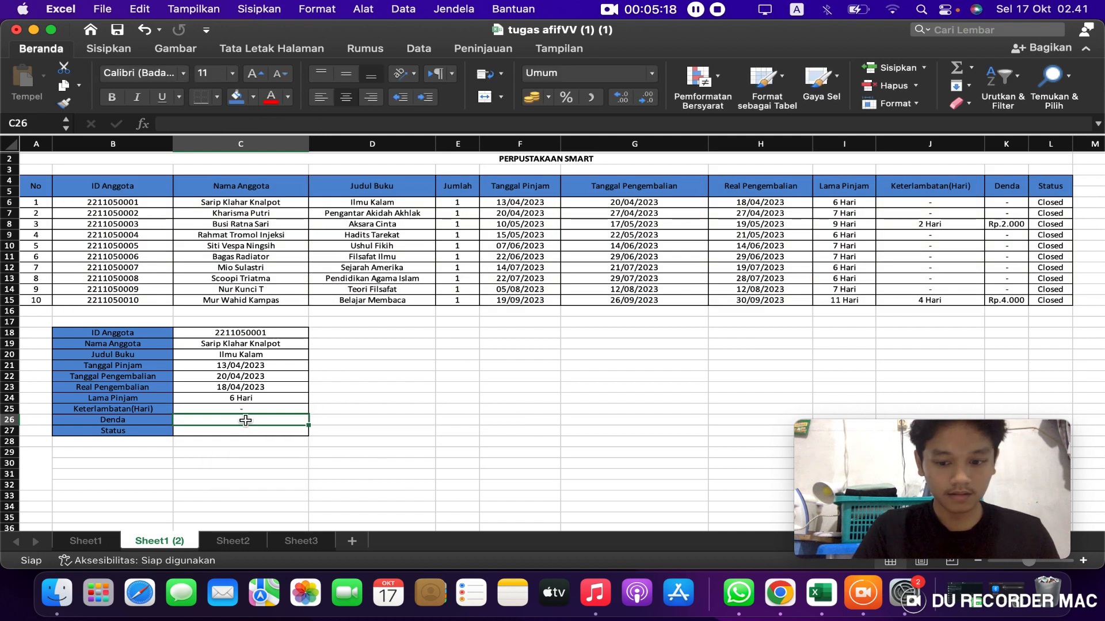
Enter =VLOOKUP(C18;$B$4:$L$15;10;0) in C26 to look up the Denda
{"action": "type", "text": "=v"}
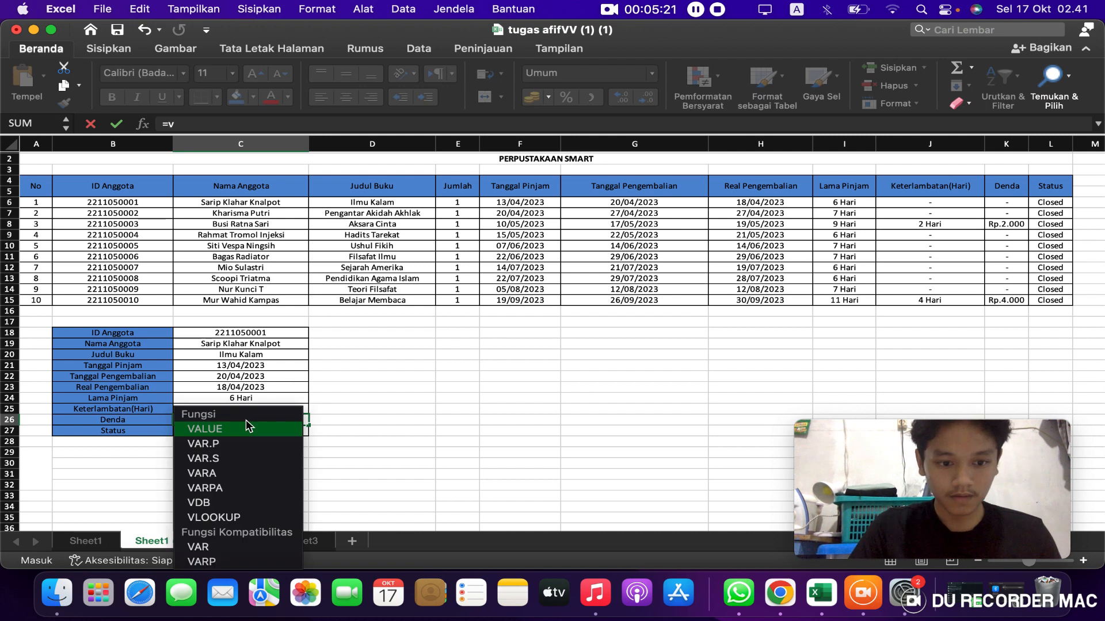
{"action": "double_click", "coordinate": [233, 516]}
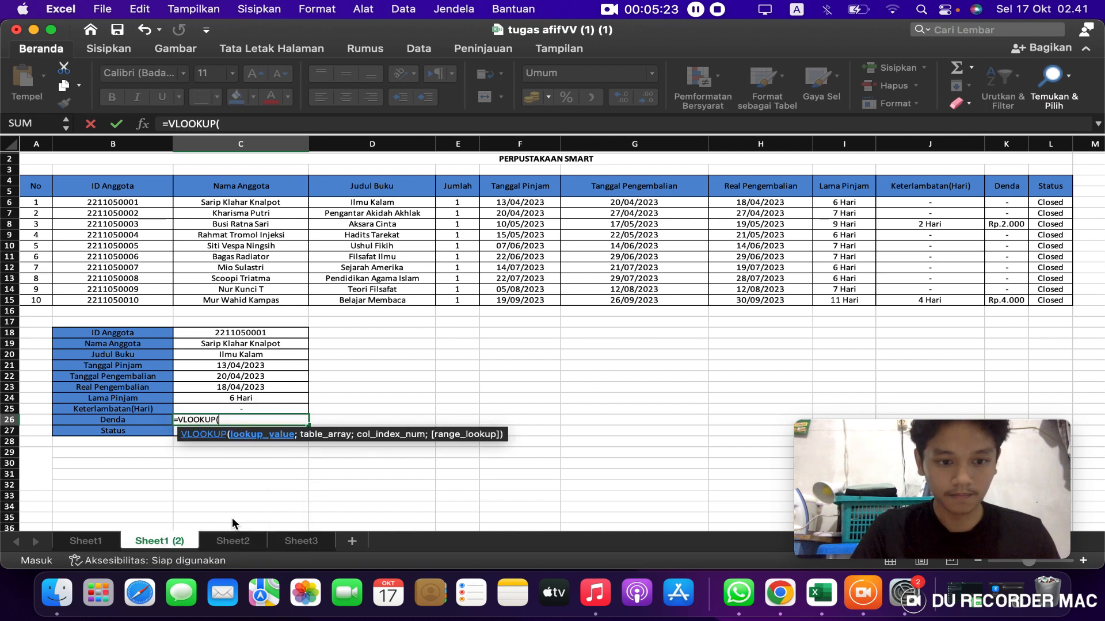
{"action": "left_click", "coordinate": [257, 336]}
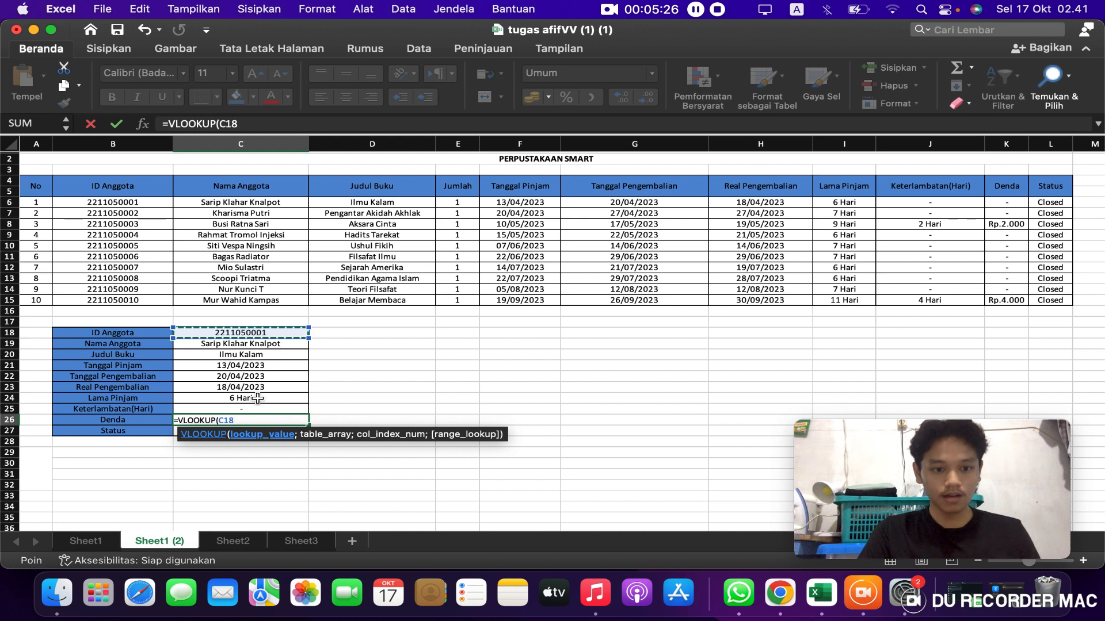
{"action": "type", "text": ";"}
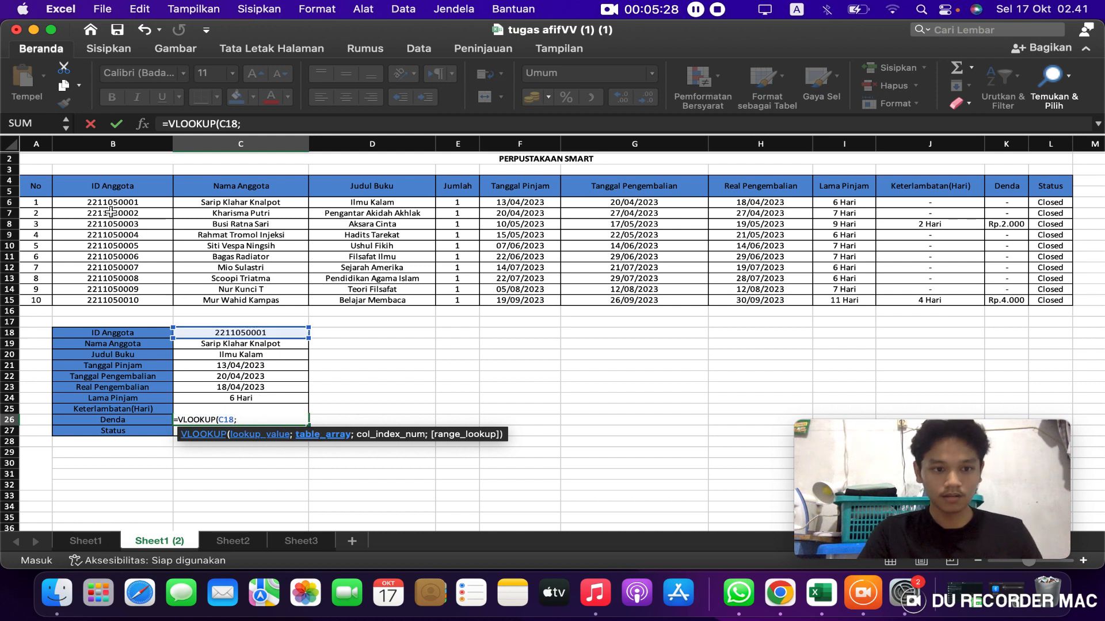
{"action": "left_click_drag", "start_coordinate": [74, 184], "coordinate": [1042, 303]}
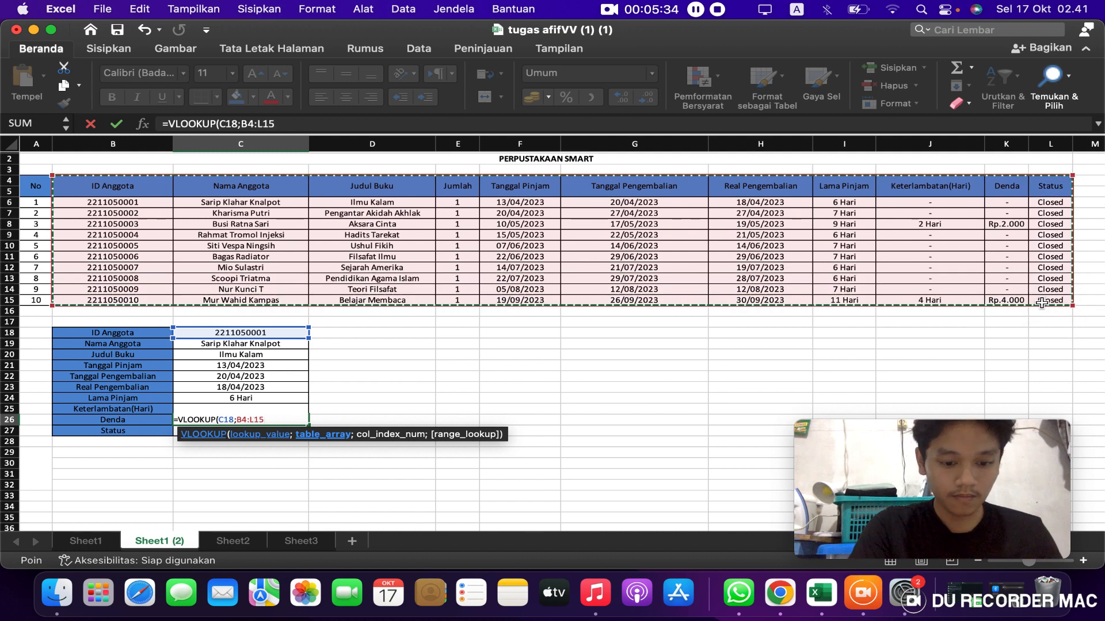
{"action": "key", "text": "F4"}
{"action": "type", "text": ";"}
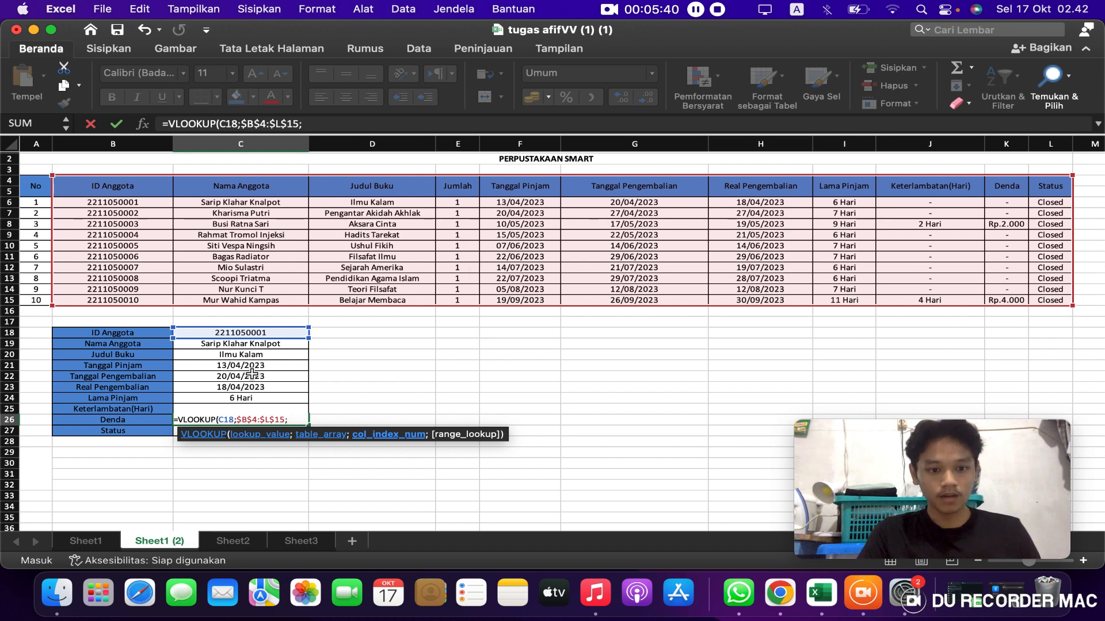
{"action": "type", "text": "10"}
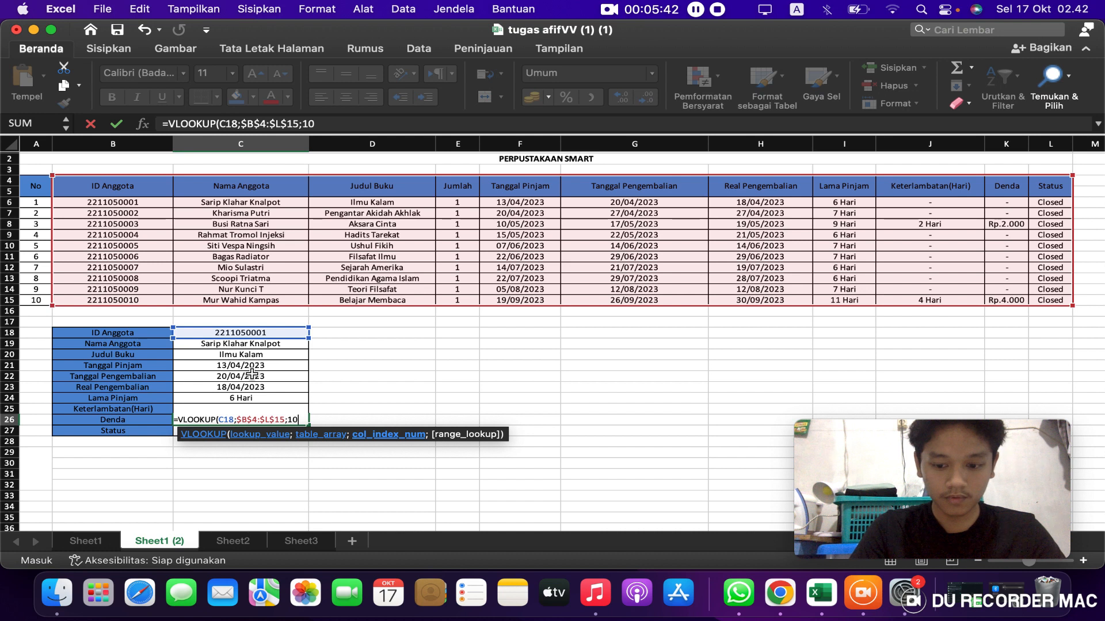
{"action": "type", "text": ";"}
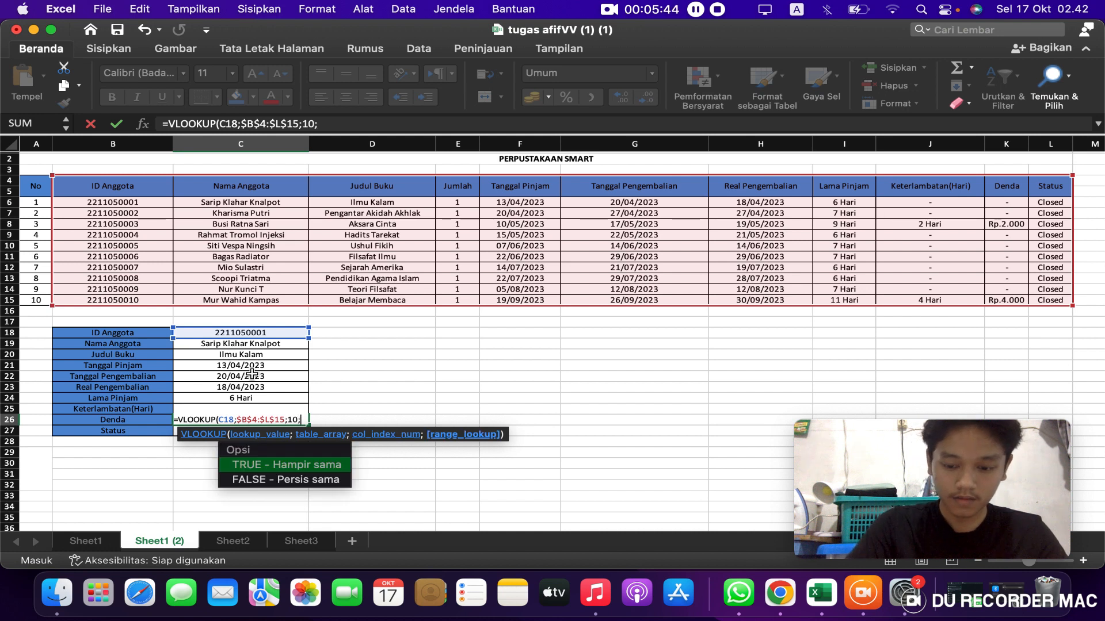
{"action": "type", "text": "0)"}
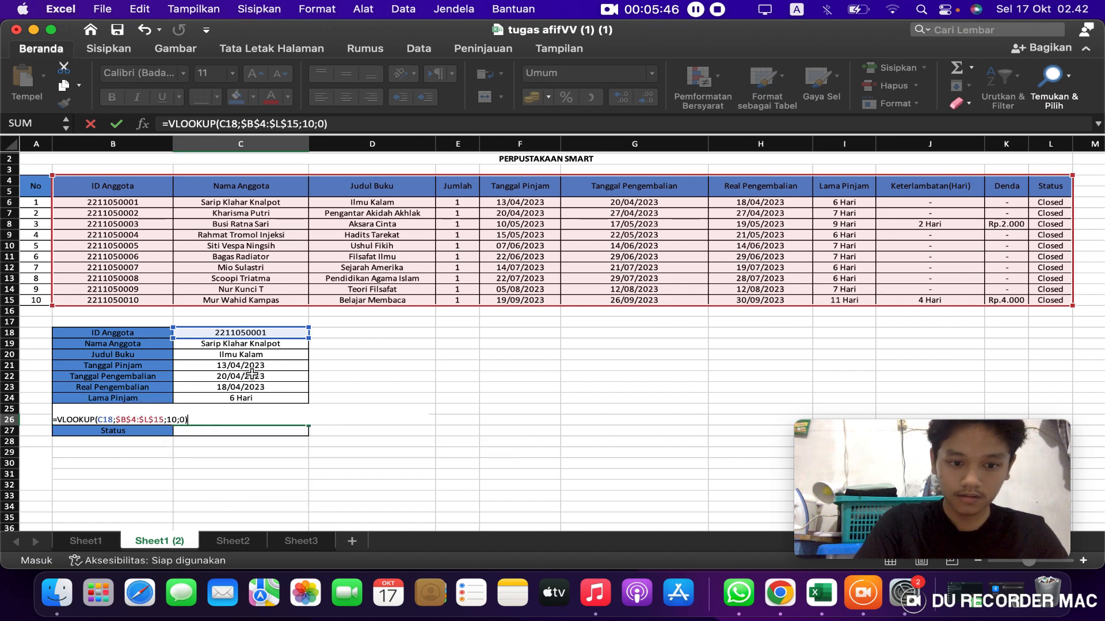
{"action": "key", "text": "Return"}
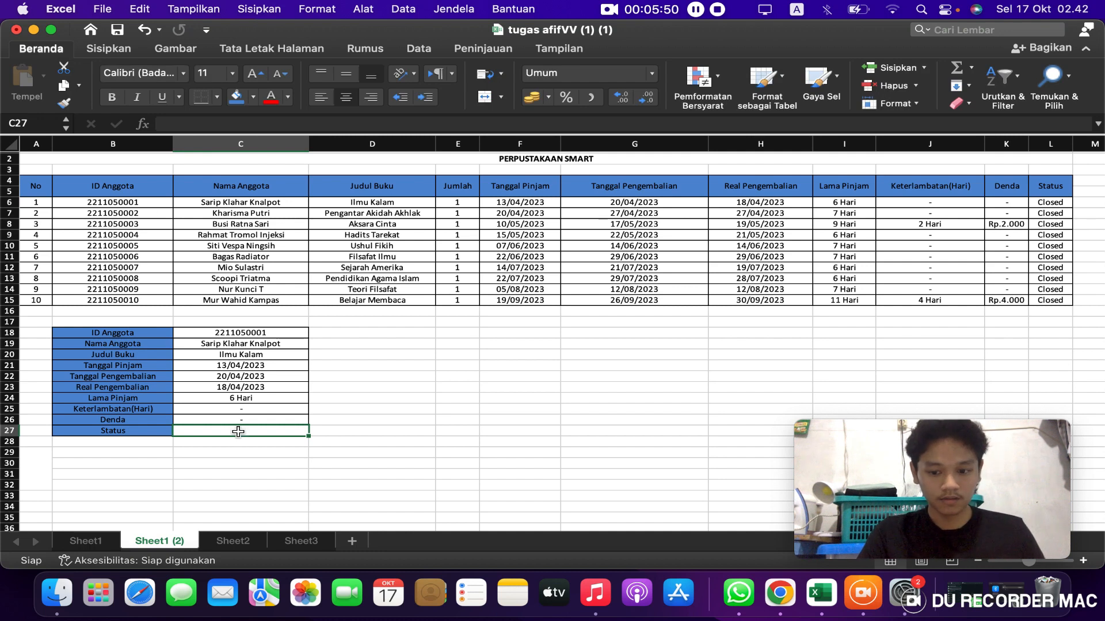
Enter =VLOOKUP(C18;$B$4:$L$15;11;0) in C27 to look up the Status
{"action": "type", "text": "=v"}
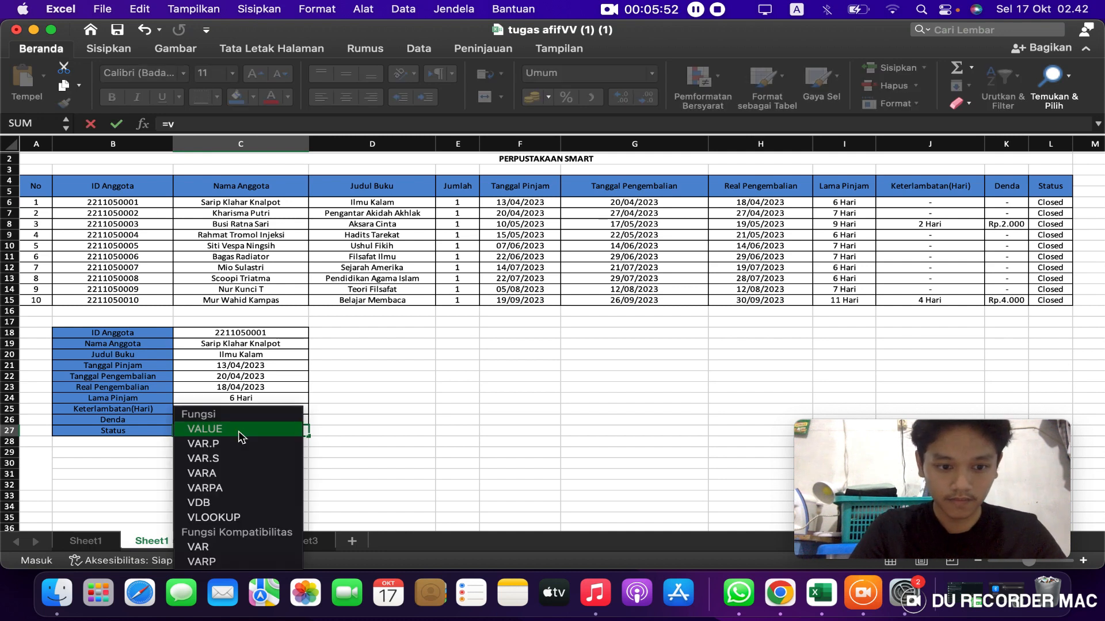
{"action": "left_click", "coordinate": [230, 517]}
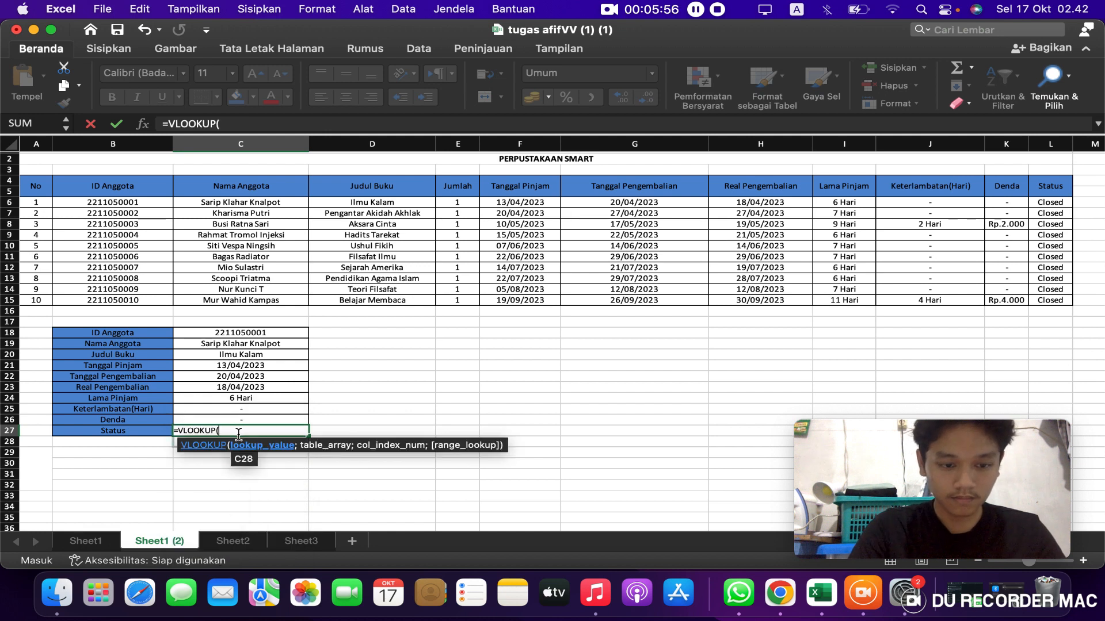
{"action": "left_click", "coordinate": [245, 334]}
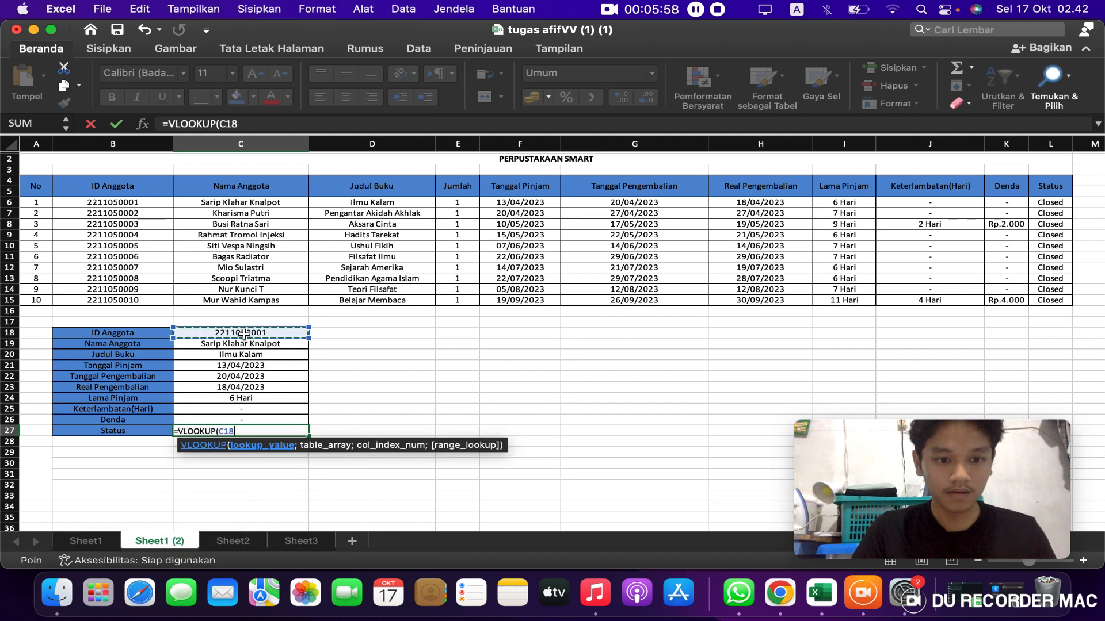
{"action": "type", "text": ";"}
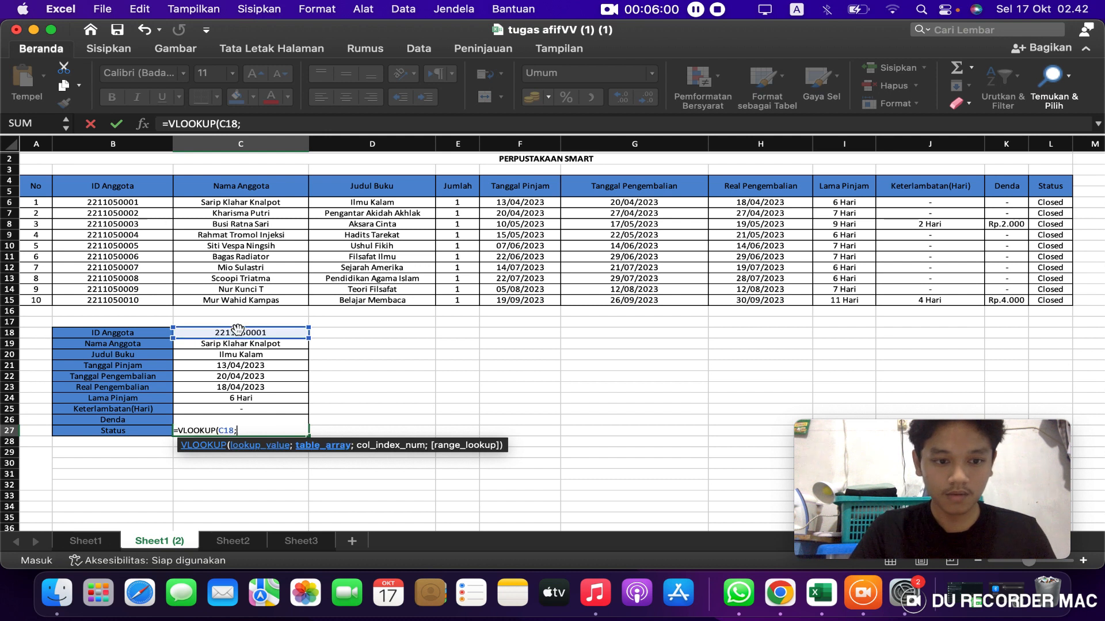
{"action": "left_click_drag", "start_coordinate": [73, 186], "coordinate": [1039, 302]}
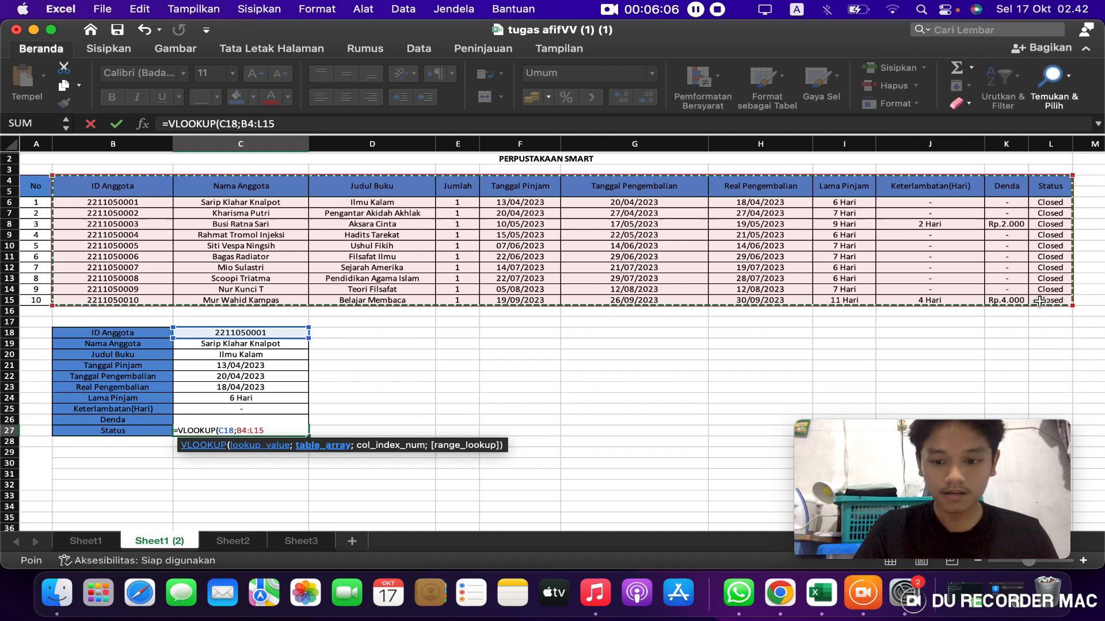
{"action": "key", "text": "F4"}
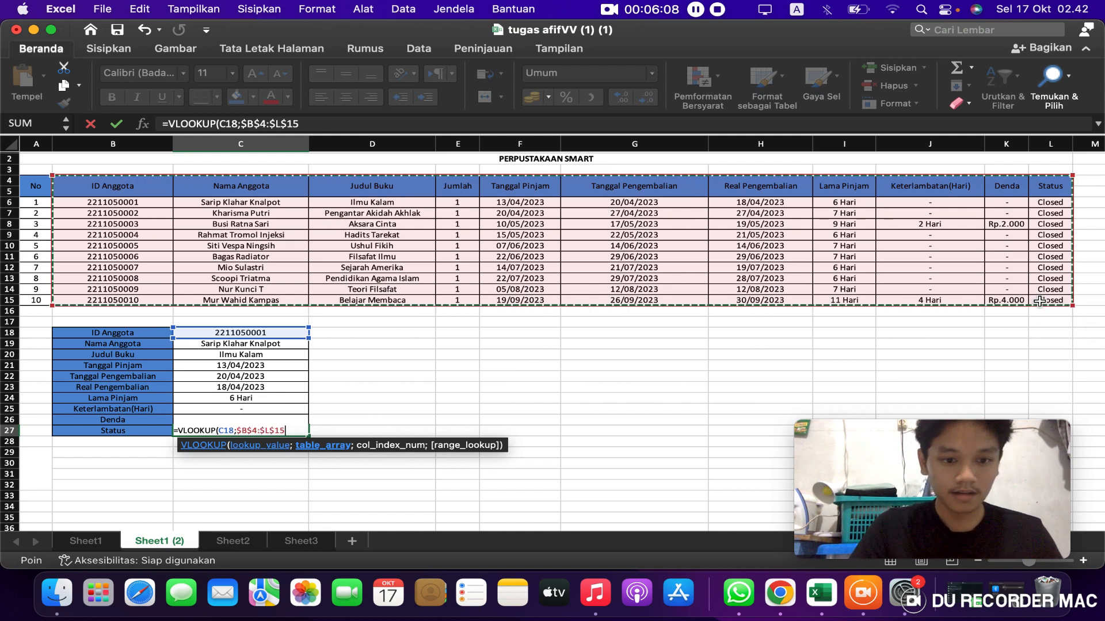
{"action": "type", "text": ";"}
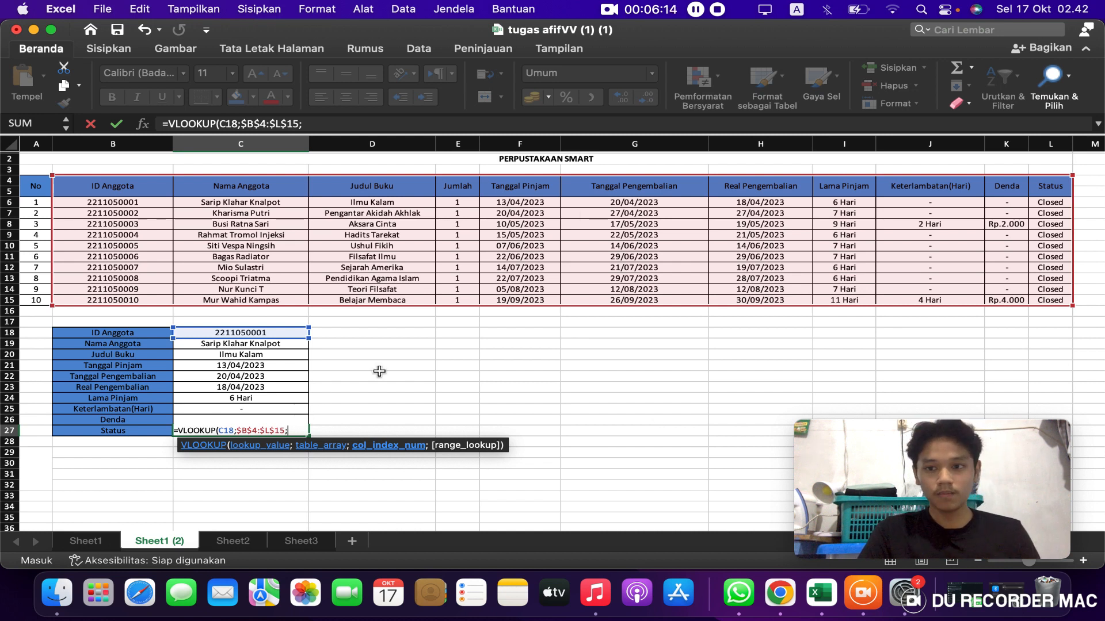
{"action": "type", "text": "1"}
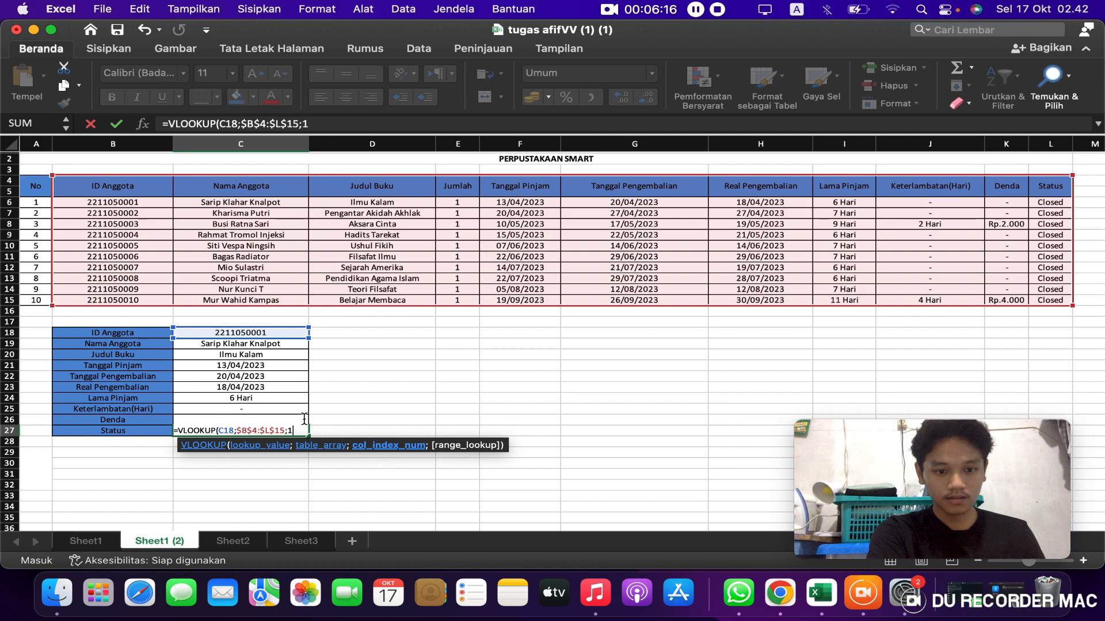
{"action": "type", "text": "1;"}
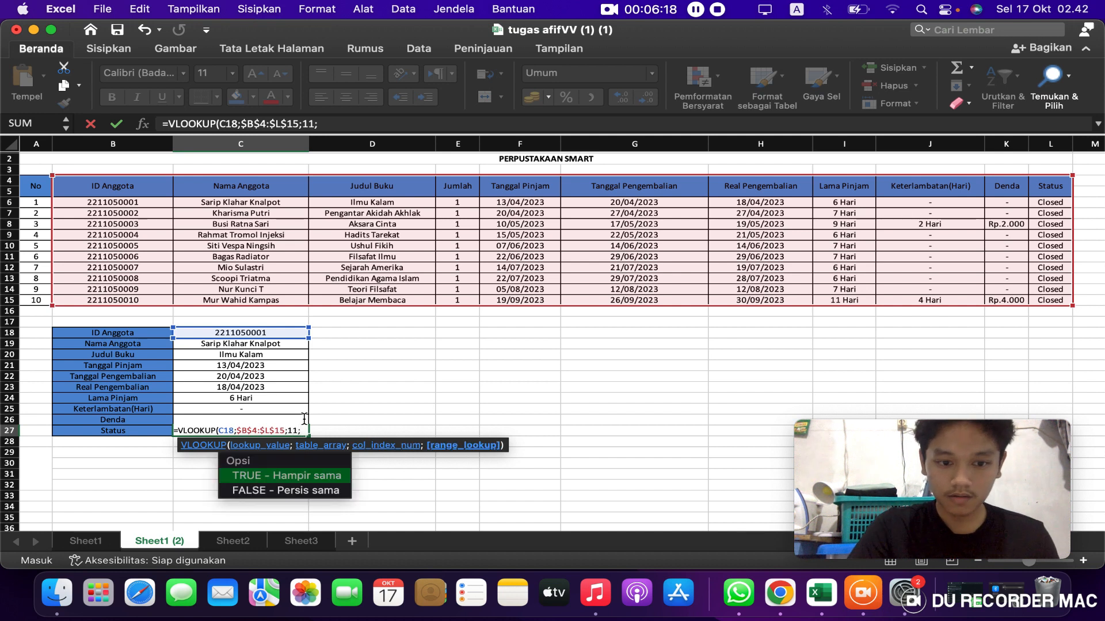
{"action": "type", "text": "0)"}
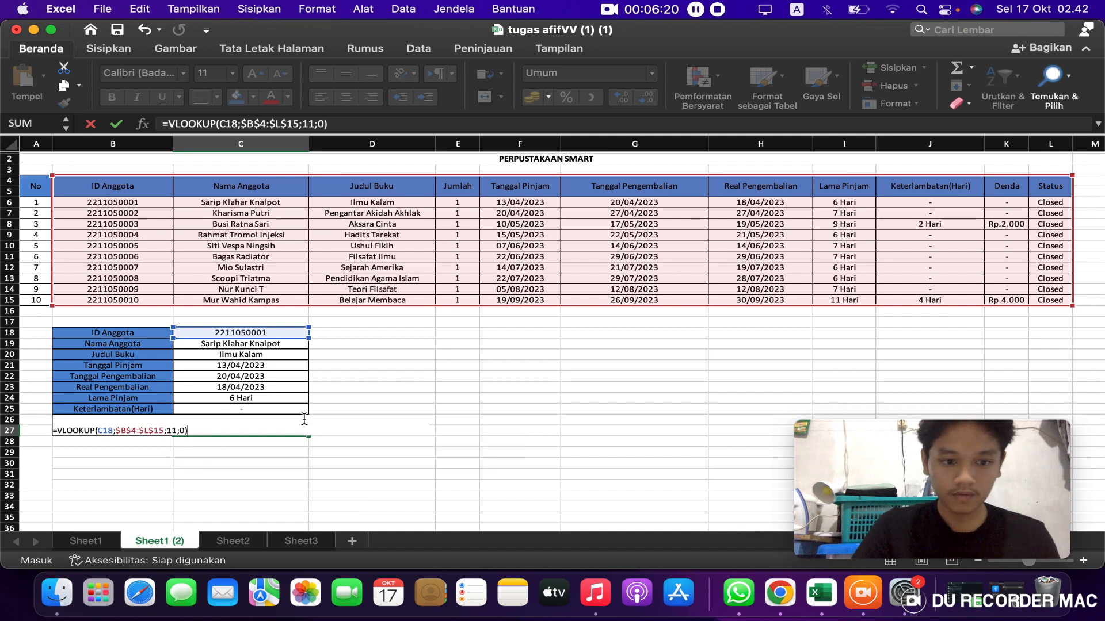
{"action": "key", "text": "Return"}
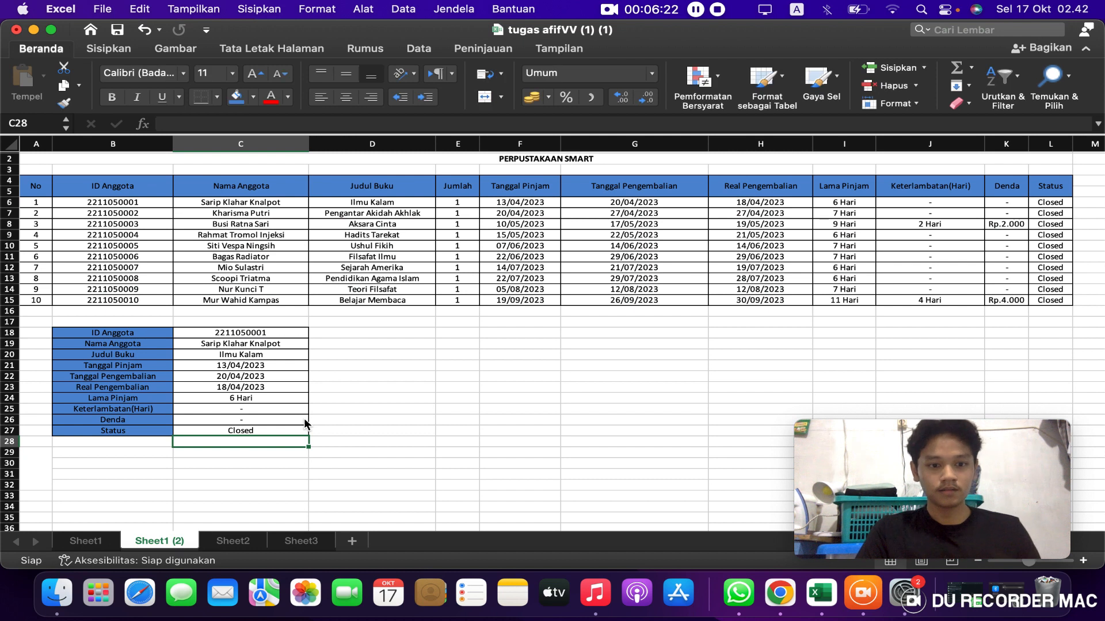
{"action": "left_click", "coordinate": [262, 462]}
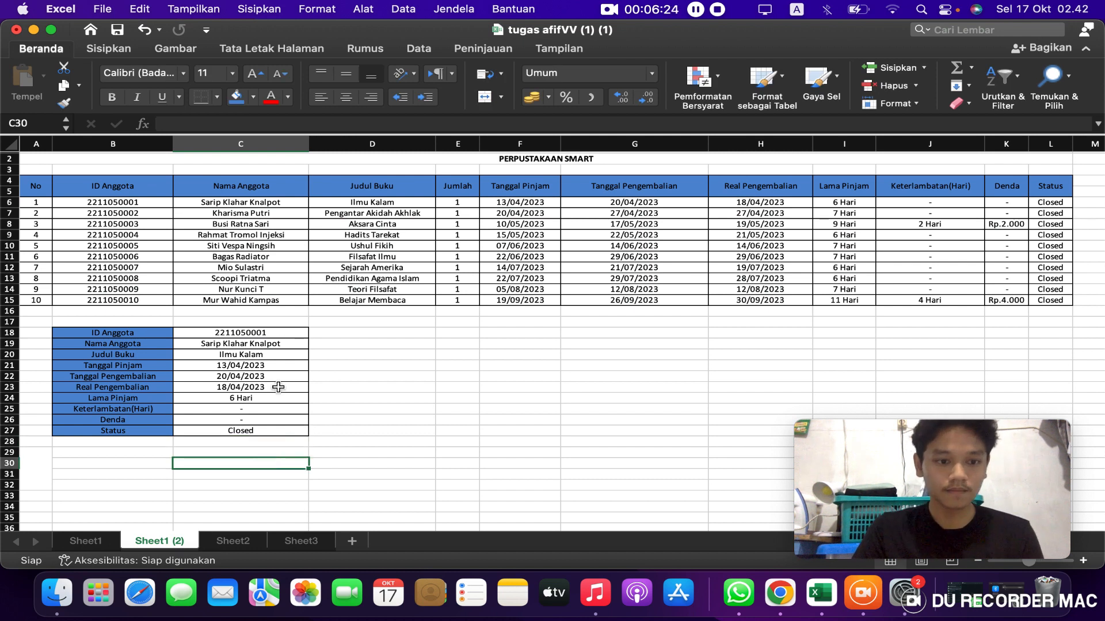
{"action": "left_click", "coordinate": [246, 341]}
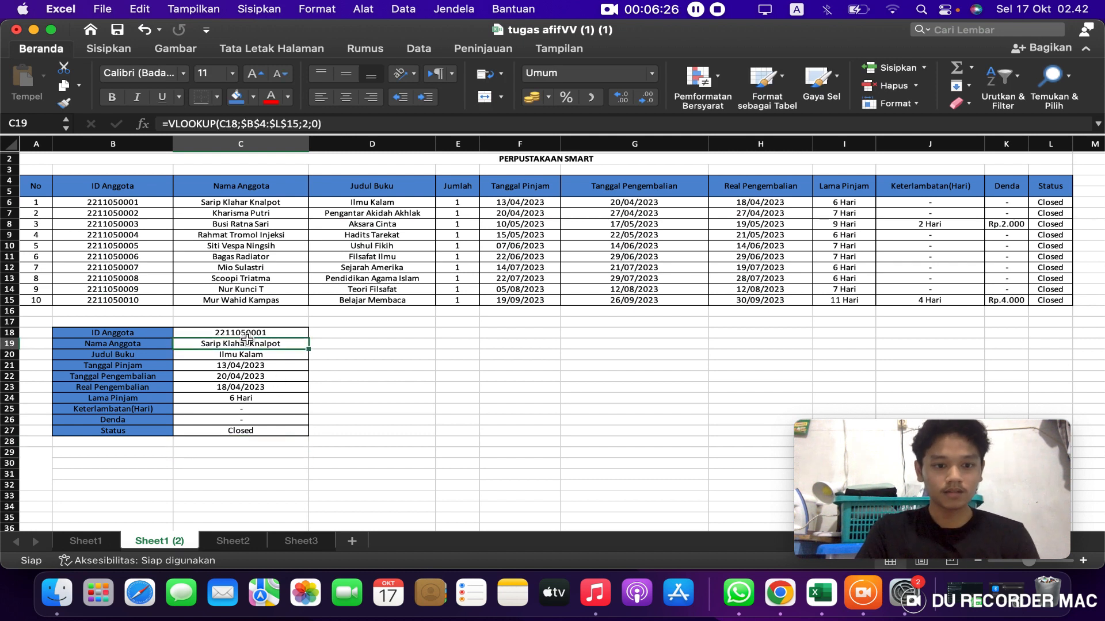
{"action": "left_click", "coordinate": [267, 334]}
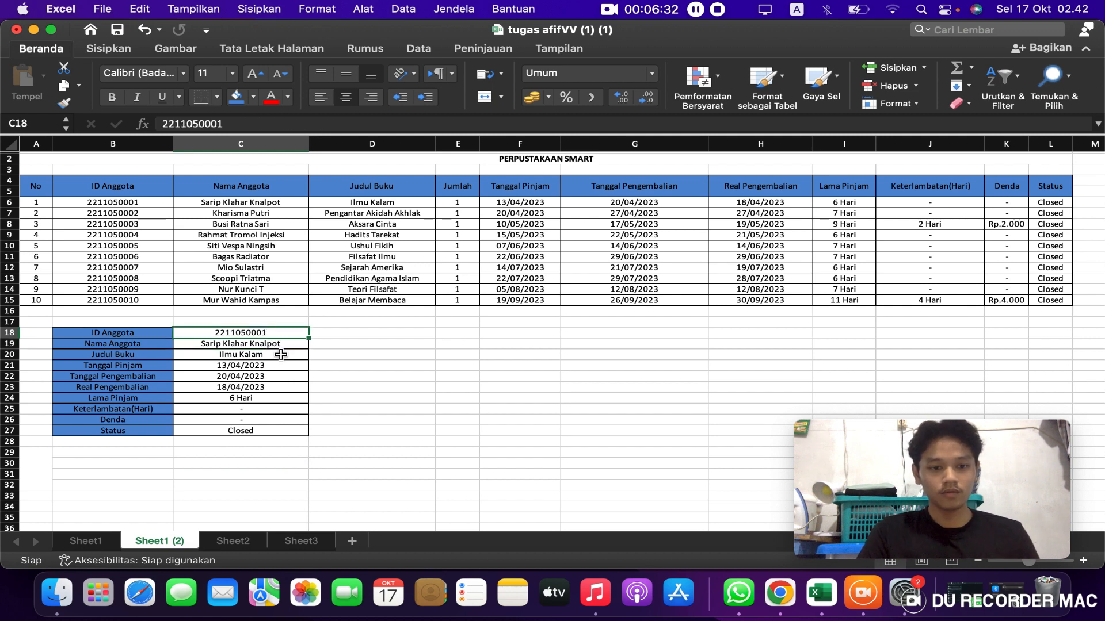
{"action": "left_click", "coordinate": [279, 354]}
{"action": "left_click", "coordinate": [281, 366]}
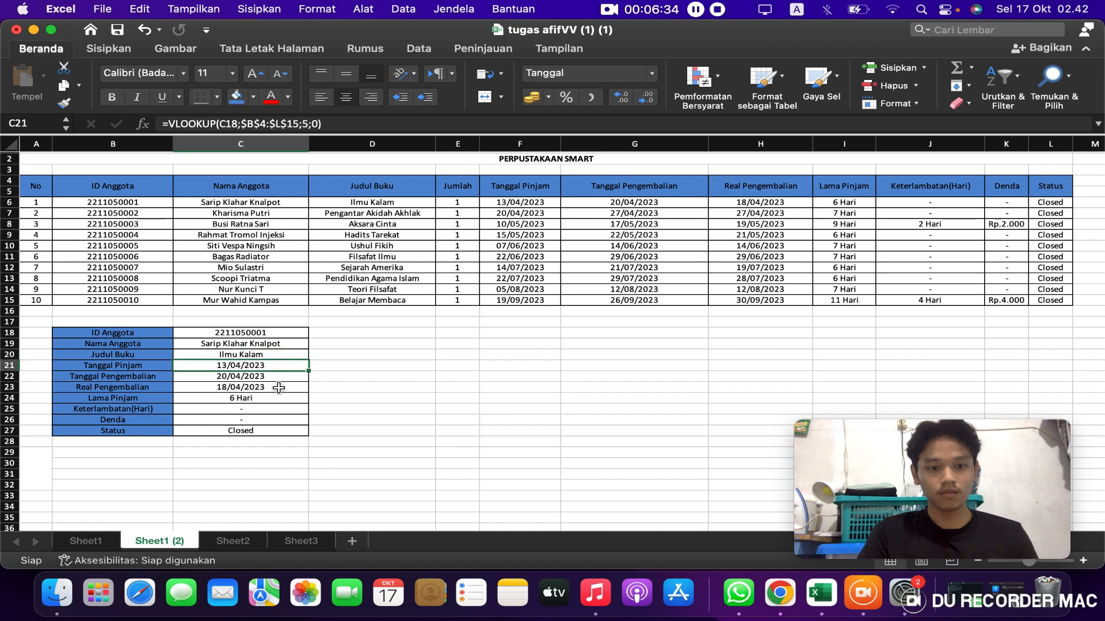
{"action": "left_click", "coordinate": [279, 387]}
Add list (Daftar) data validation to the ID Anggota cell C18, with =$B$6:$B$15 as the source
{"action": "left_click", "coordinate": [277, 334]}
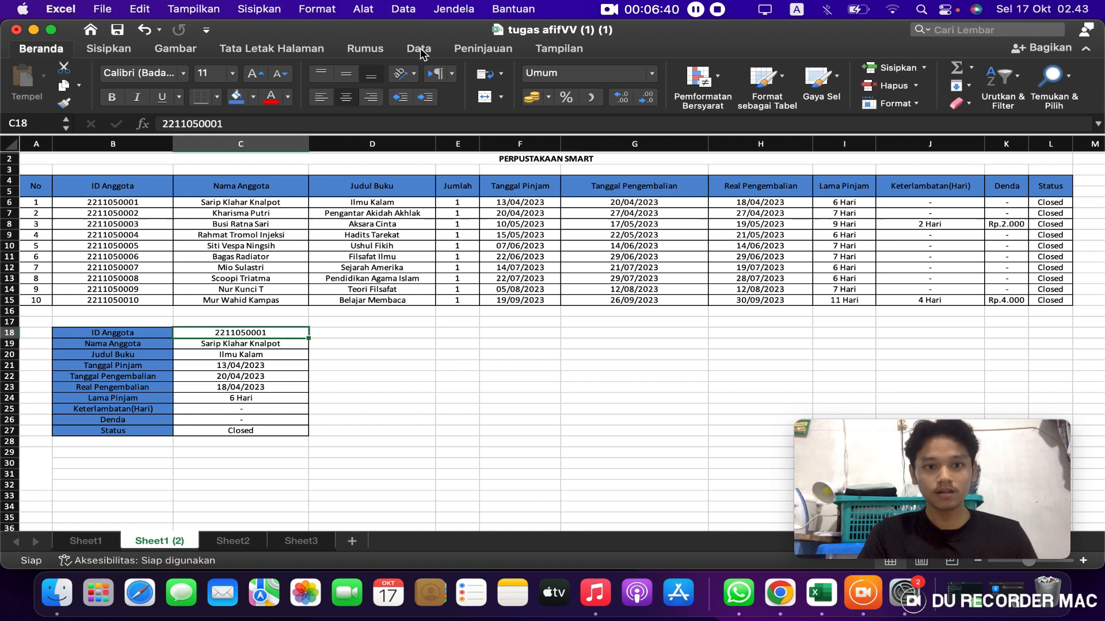
{"action": "left_click", "coordinate": [423, 53]}
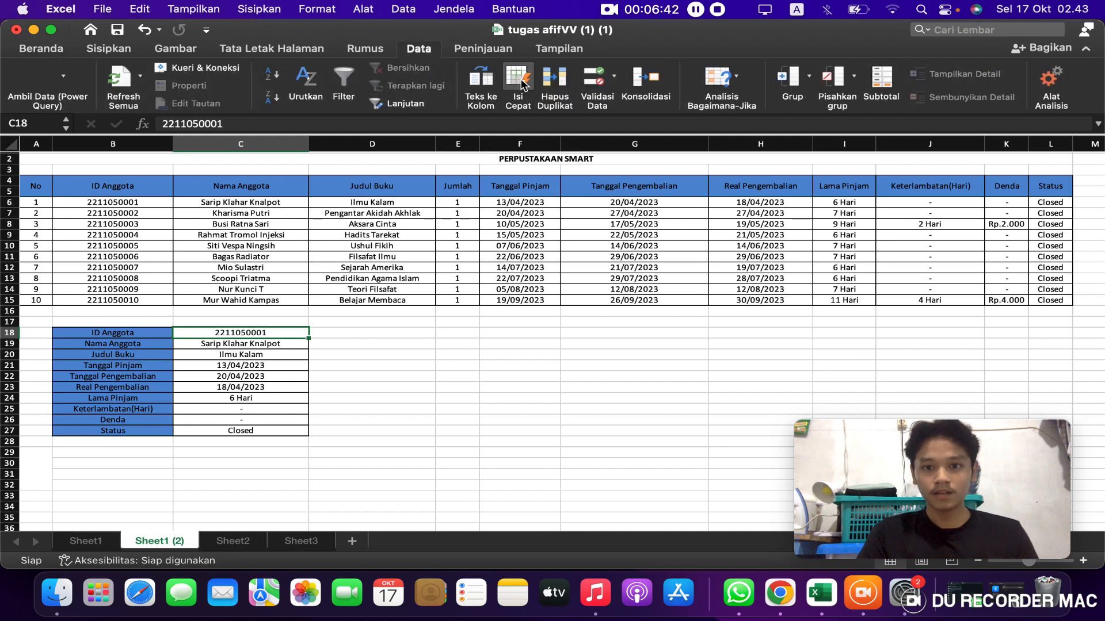
{"action": "left_click", "coordinate": [597, 86]}
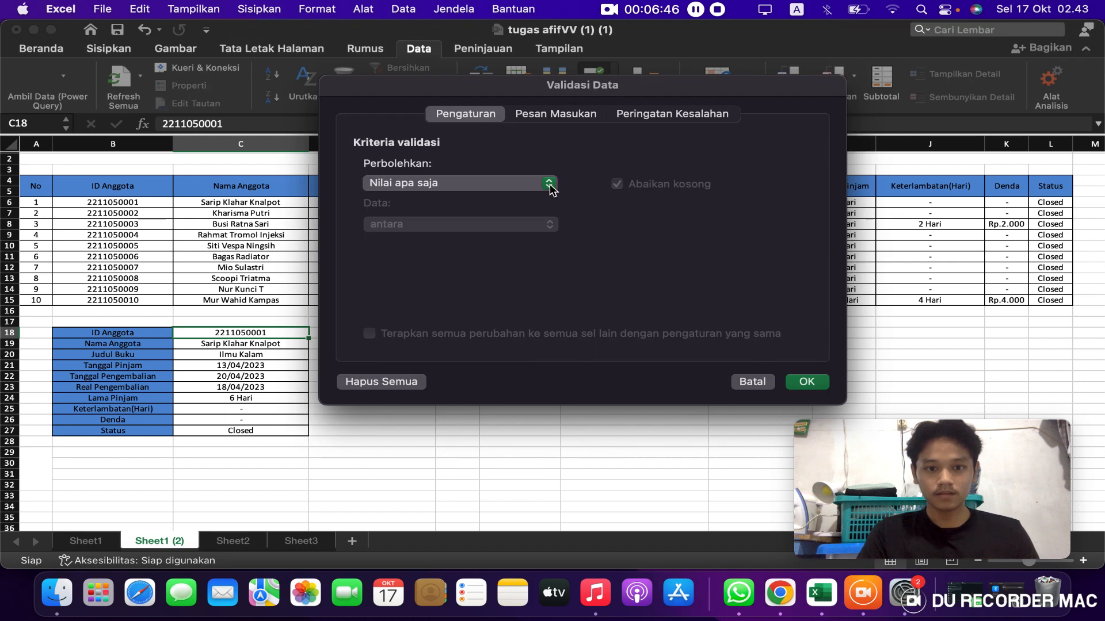
{"action": "left_click", "coordinate": [550, 185]}
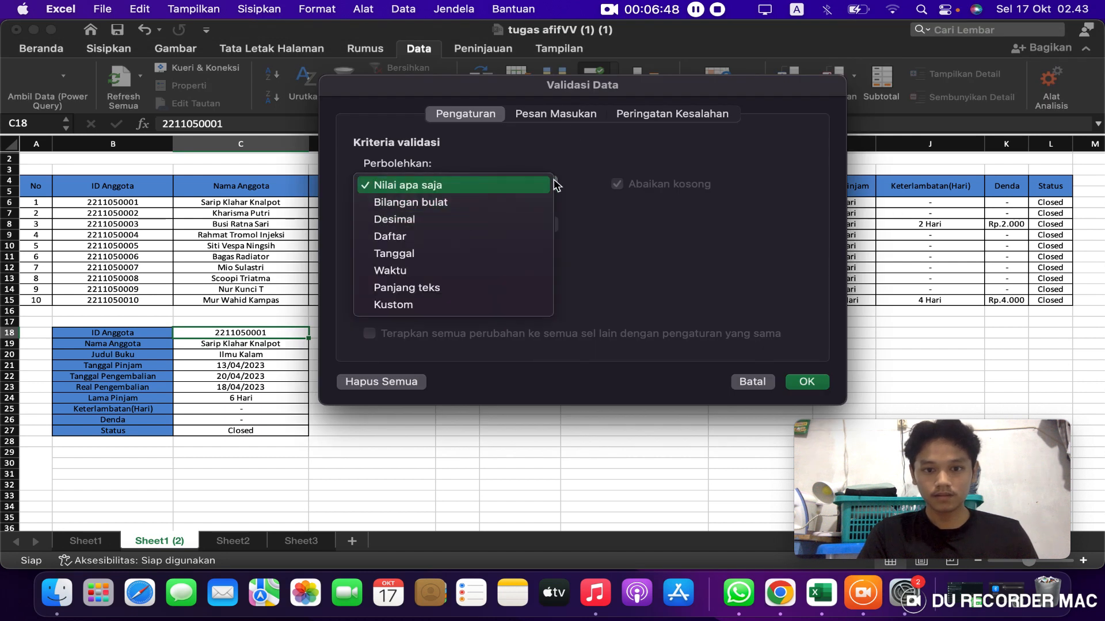
{"action": "left_click", "coordinate": [404, 239]}
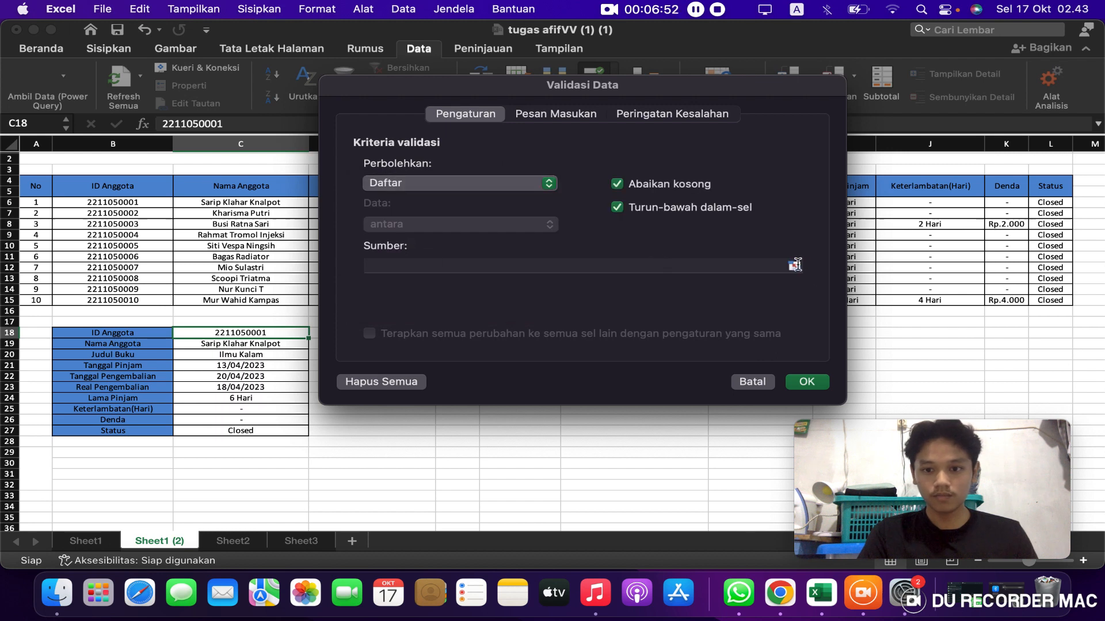
{"action": "left_click", "coordinate": [795, 265]}
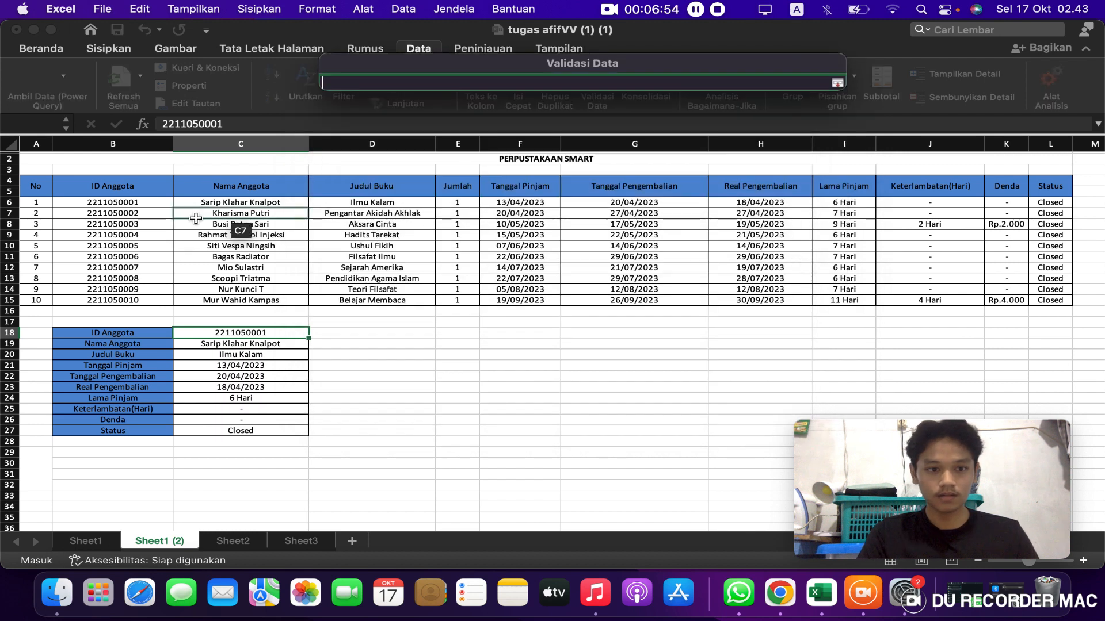
{"action": "left_click", "coordinate": [128, 202]}
{"action": "left_click_drag", "start_coordinate": [127, 202], "coordinate": [126, 299]}
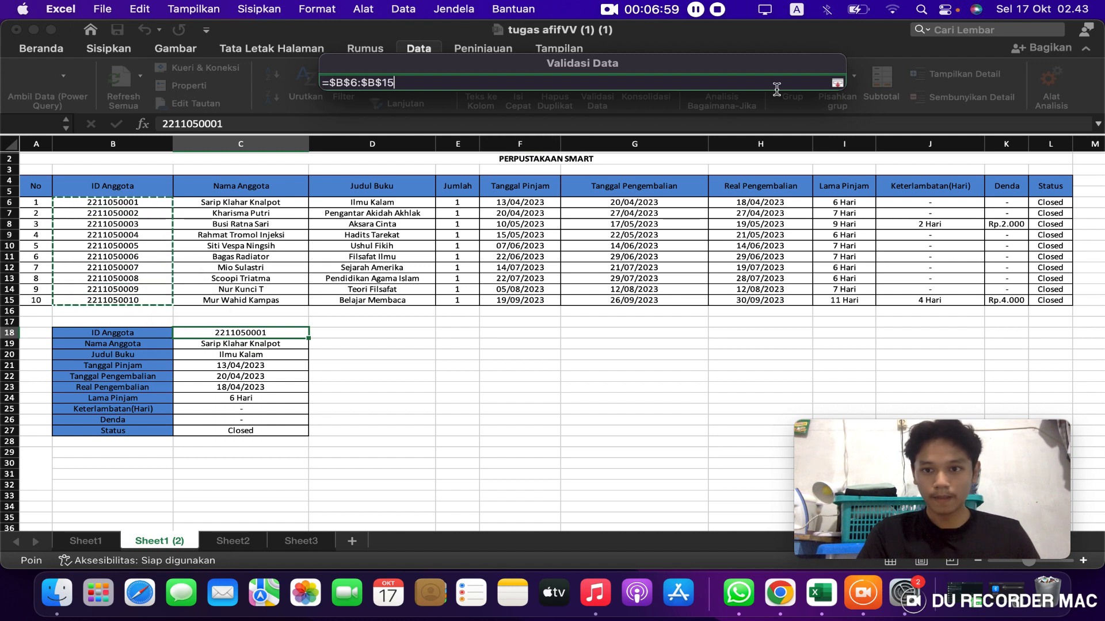
{"action": "left_click", "coordinate": [838, 83]}
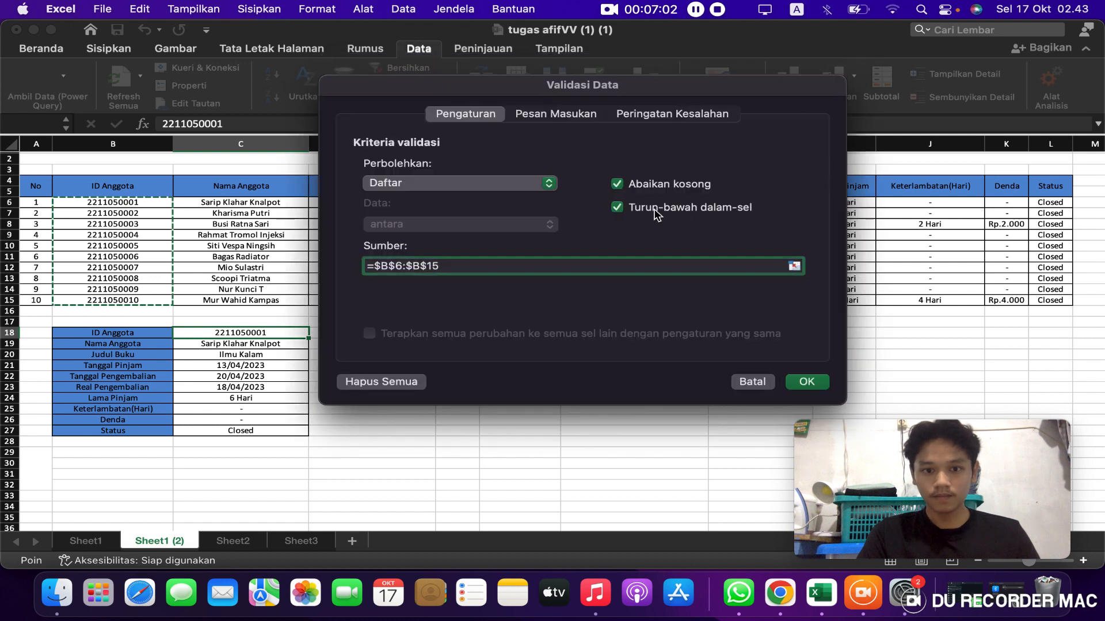
{"action": "left_click", "coordinate": [806, 381]}
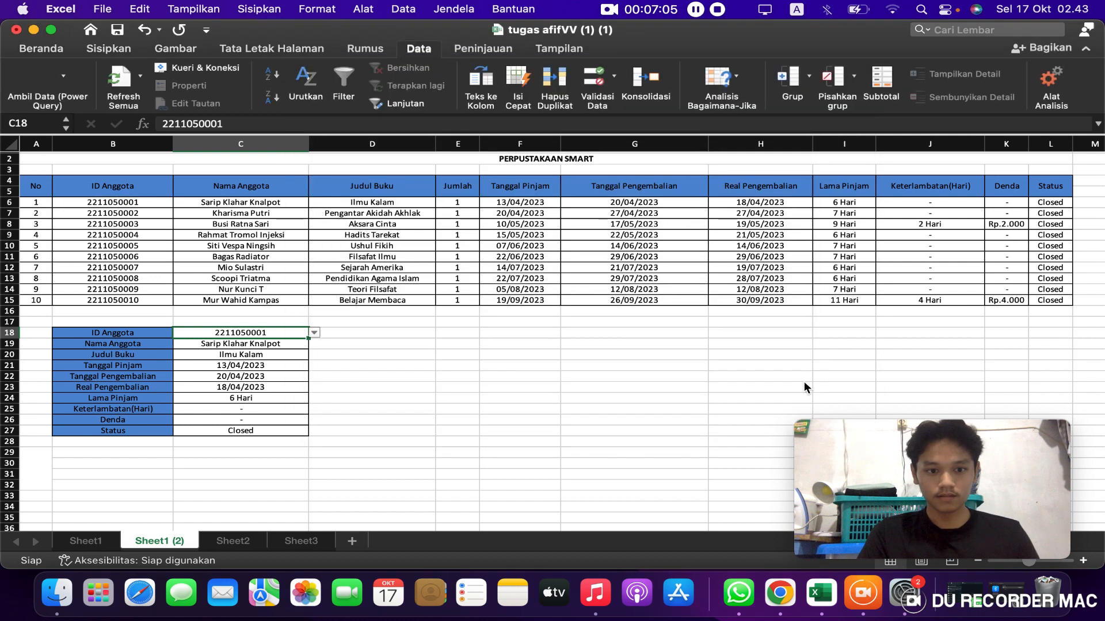
Test the ID list in C18 by choosing the third, fifth, eighth, ninth, tenth, first and finally fourth member's ID
{"action": "left_click", "coordinate": [314, 333]}
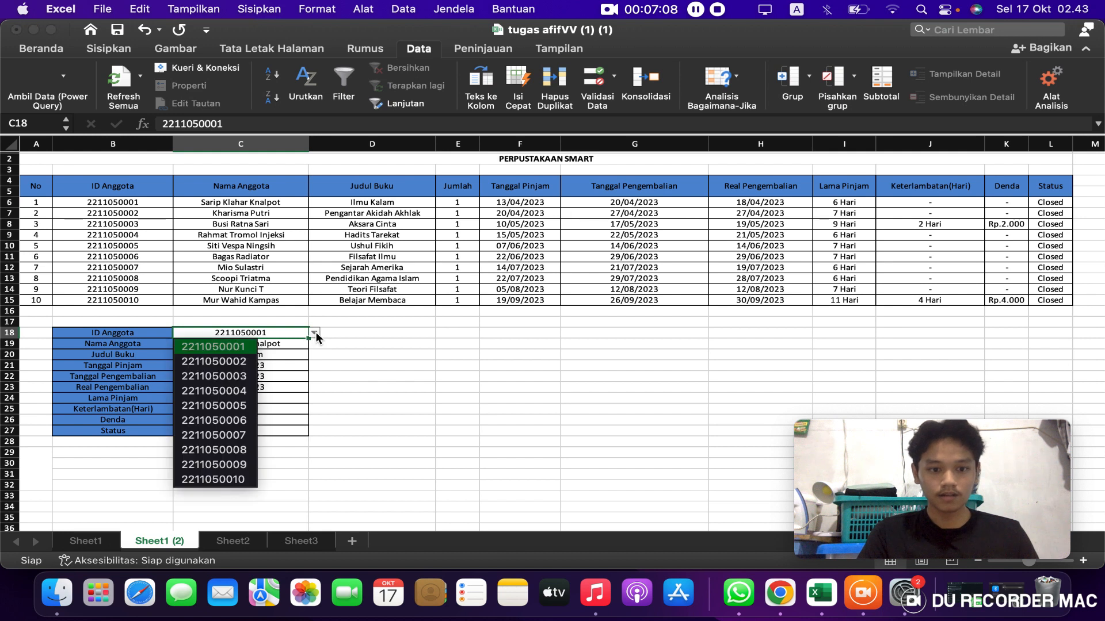
{"action": "left_click", "coordinate": [256, 375]}
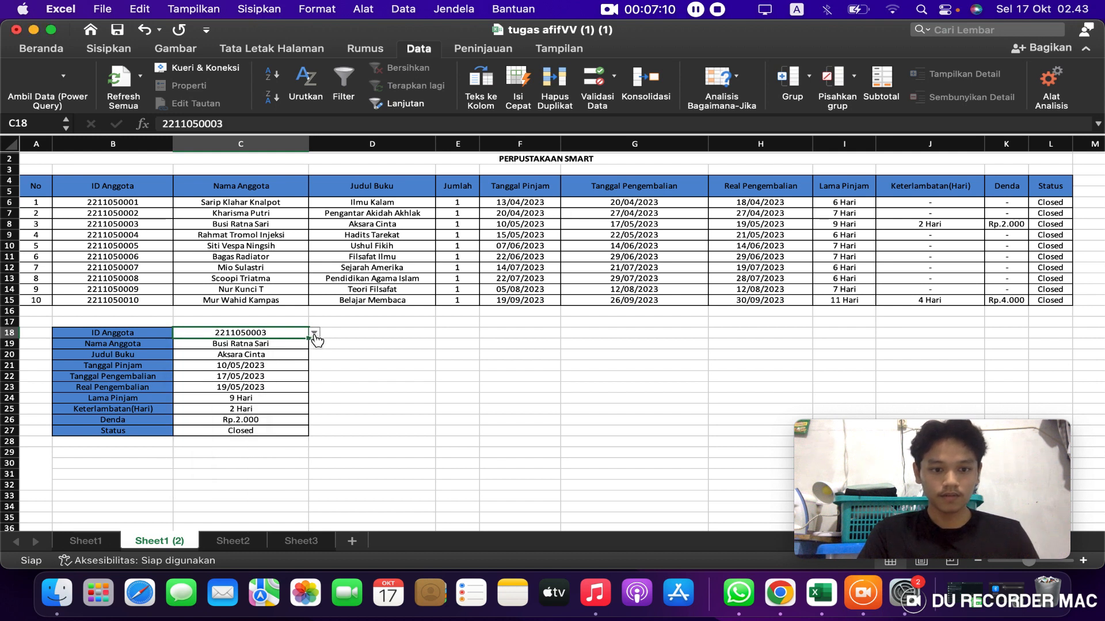
{"action": "left_click", "coordinate": [315, 335]}
{"action": "left_click", "coordinate": [236, 405]}
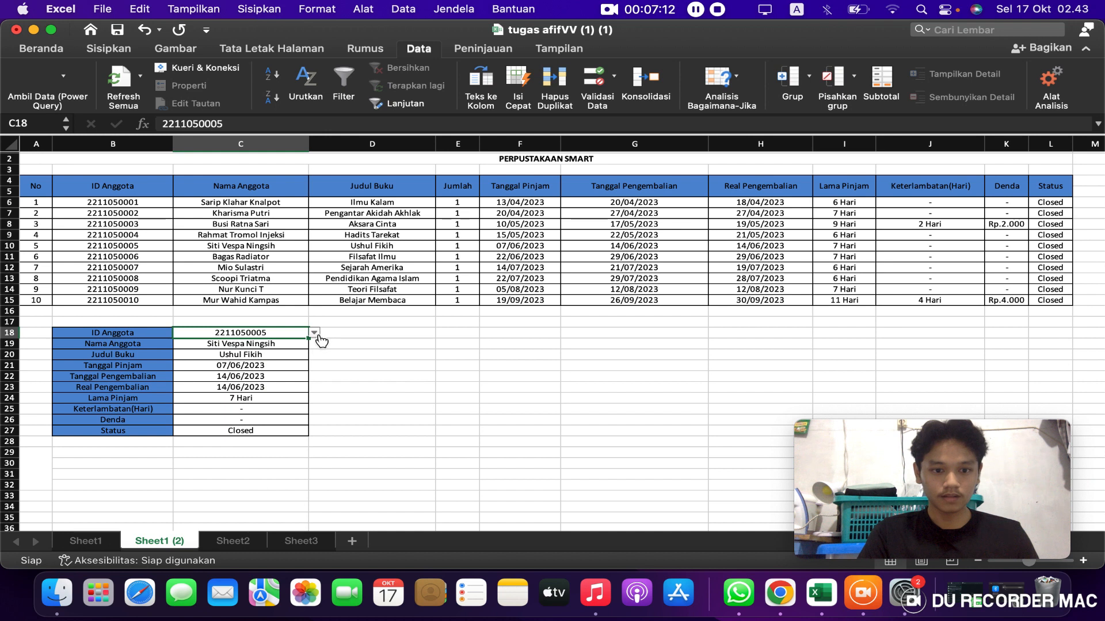
{"action": "left_click", "coordinate": [314, 334]}
{"action": "left_click", "coordinate": [230, 450]}
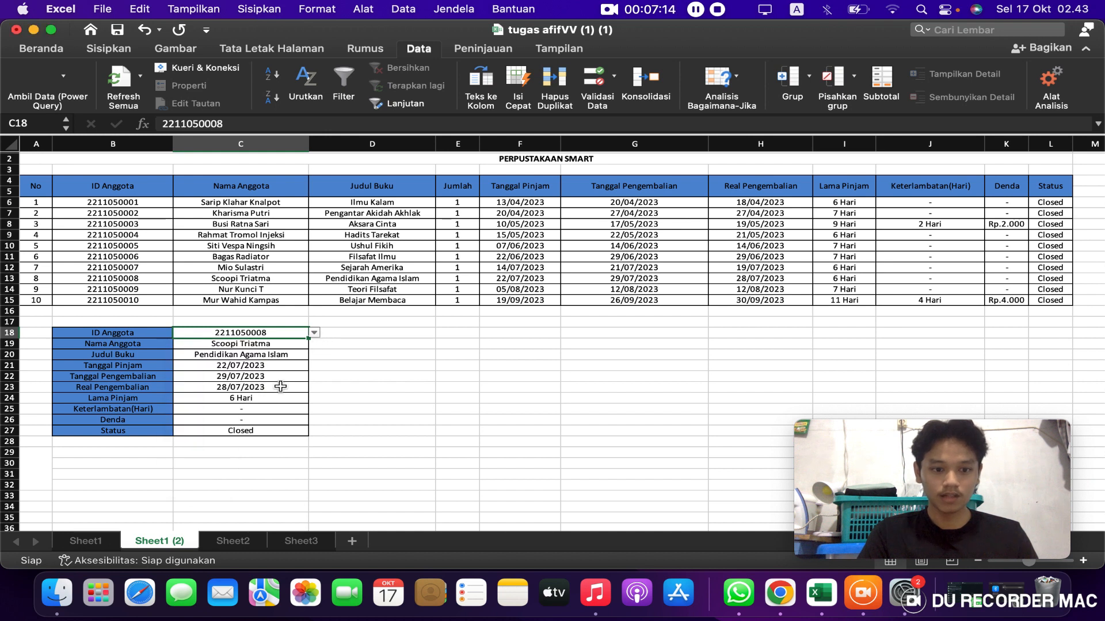
{"action": "left_click", "coordinate": [314, 336]}
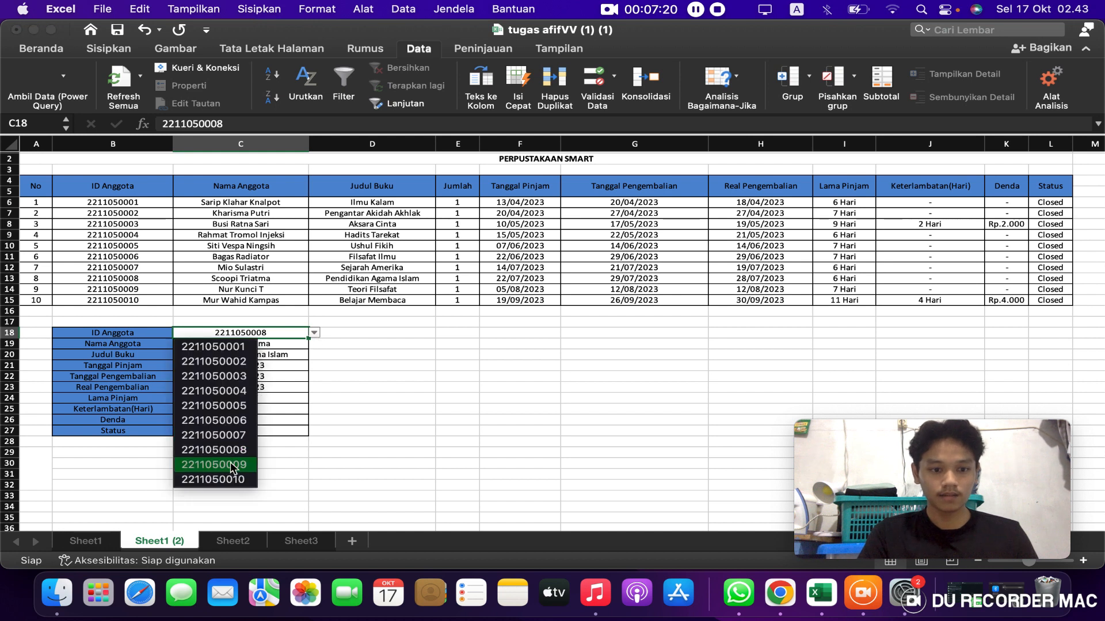
{"action": "left_click", "coordinate": [230, 465]}
{"action": "left_click", "coordinate": [315, 333]}
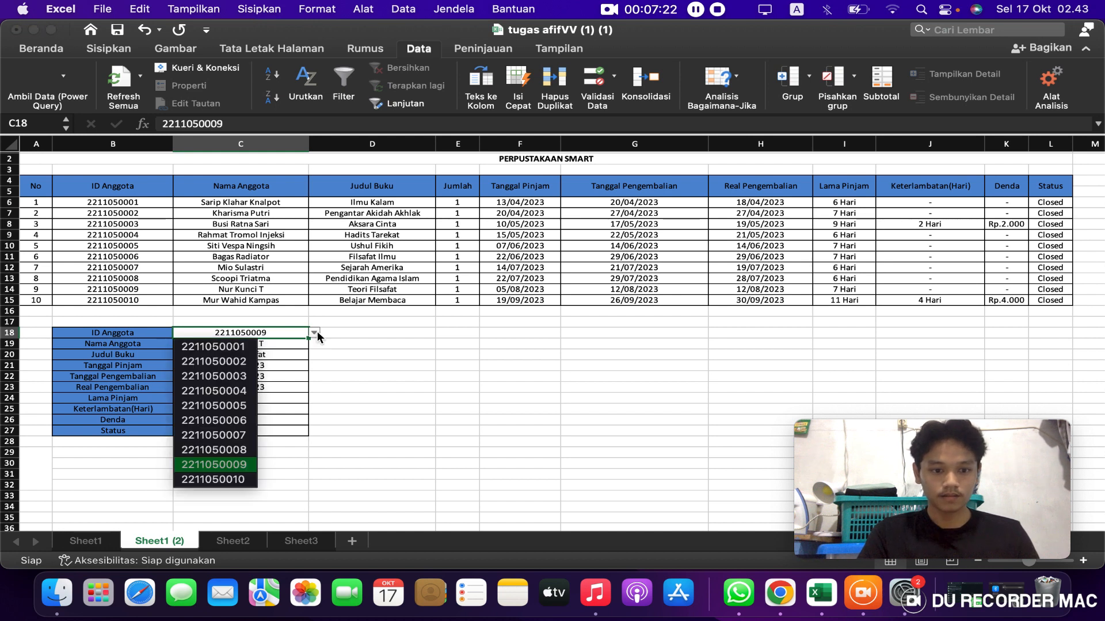
{"action": "left_click", "coordinate": [233, 477]}
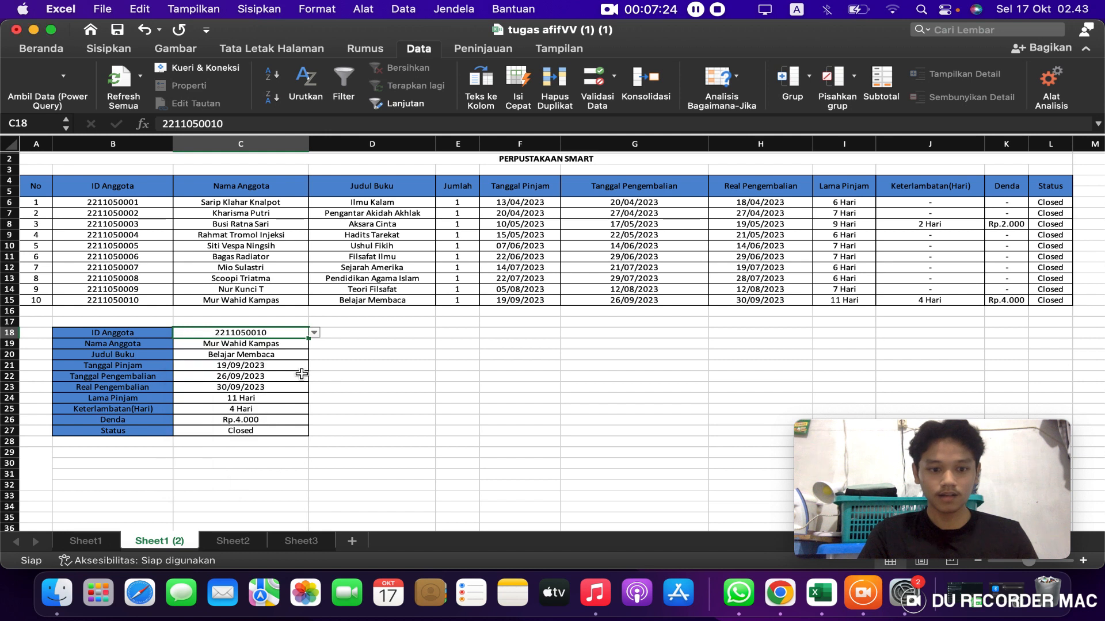
{"action": "left_click", "coordinate": [315, 333]}
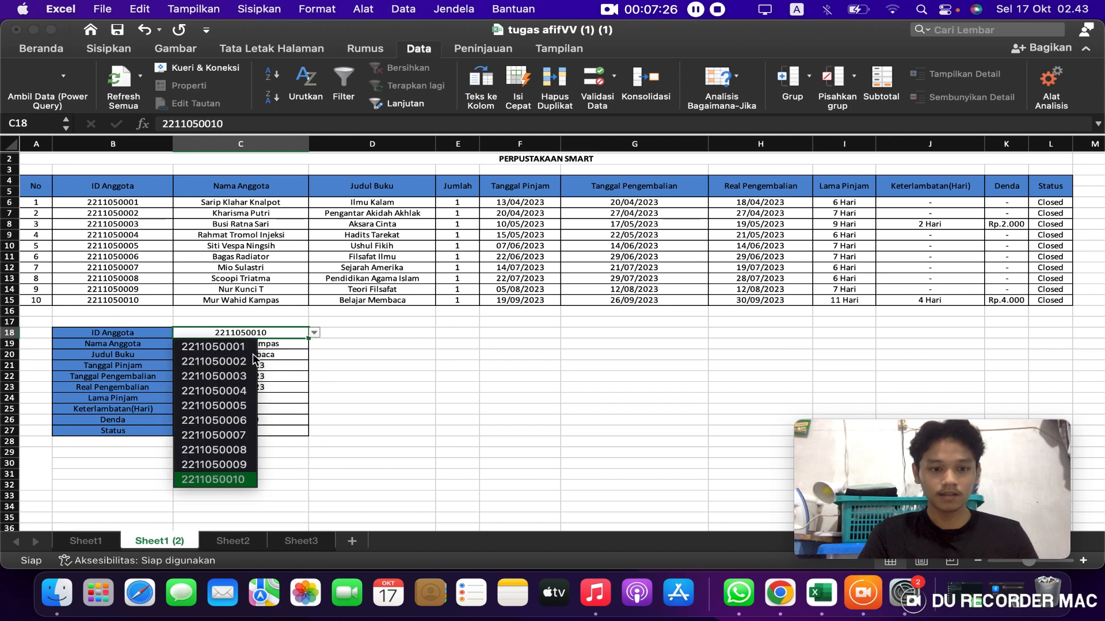
{"action": "left_click", "coordinate": [236, 351]}
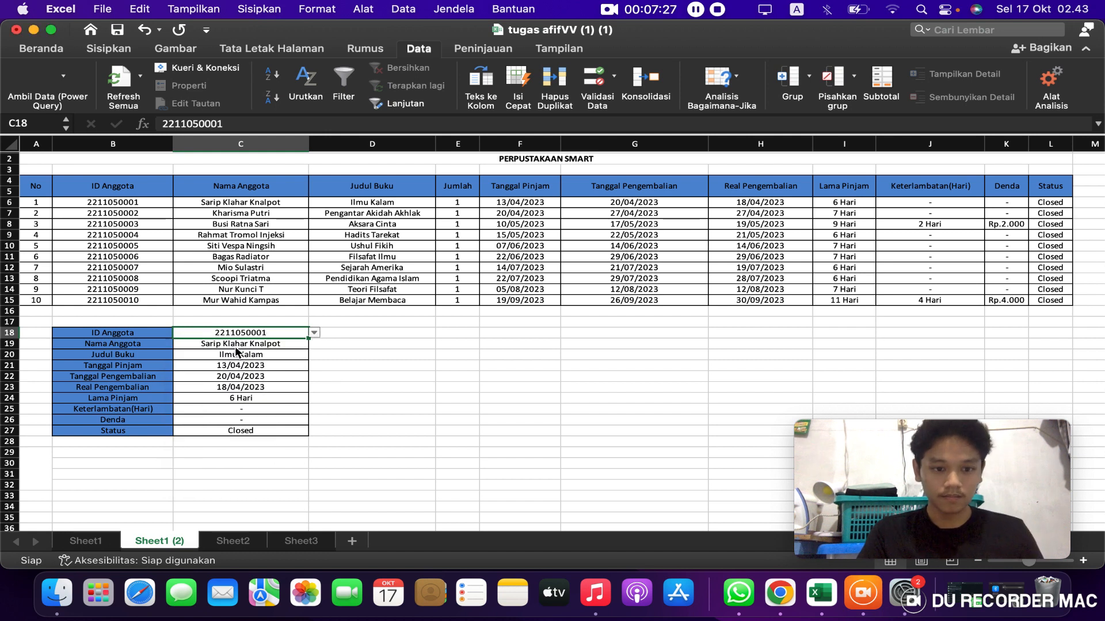
{"action": "left_click", "coordinate": [315, 333]}
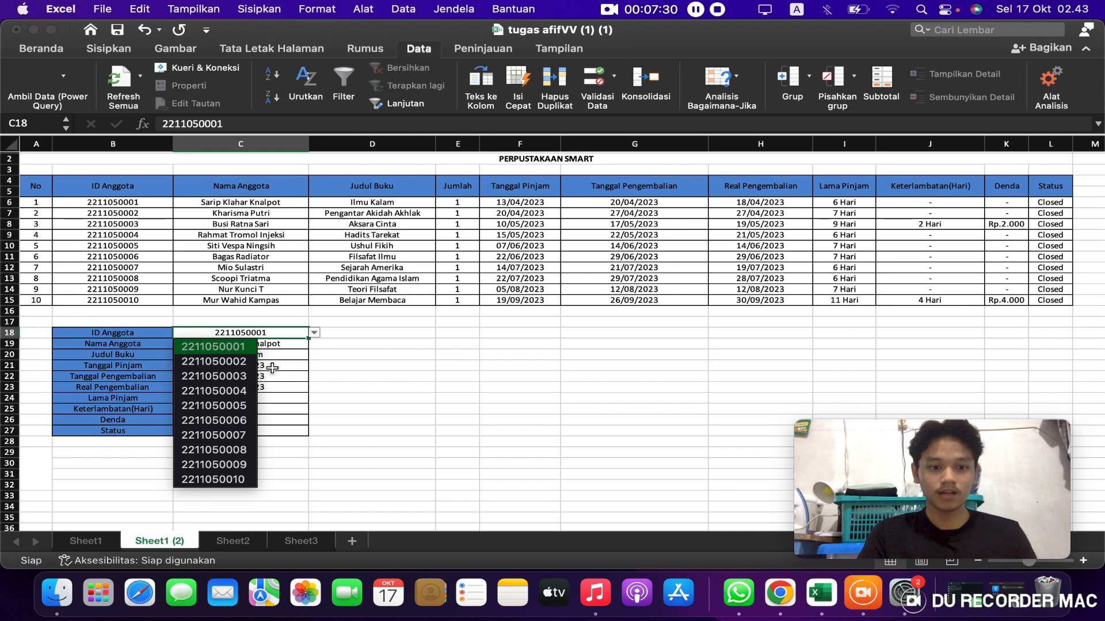
{"action": "left_click", "coordinate": [247, 397]}
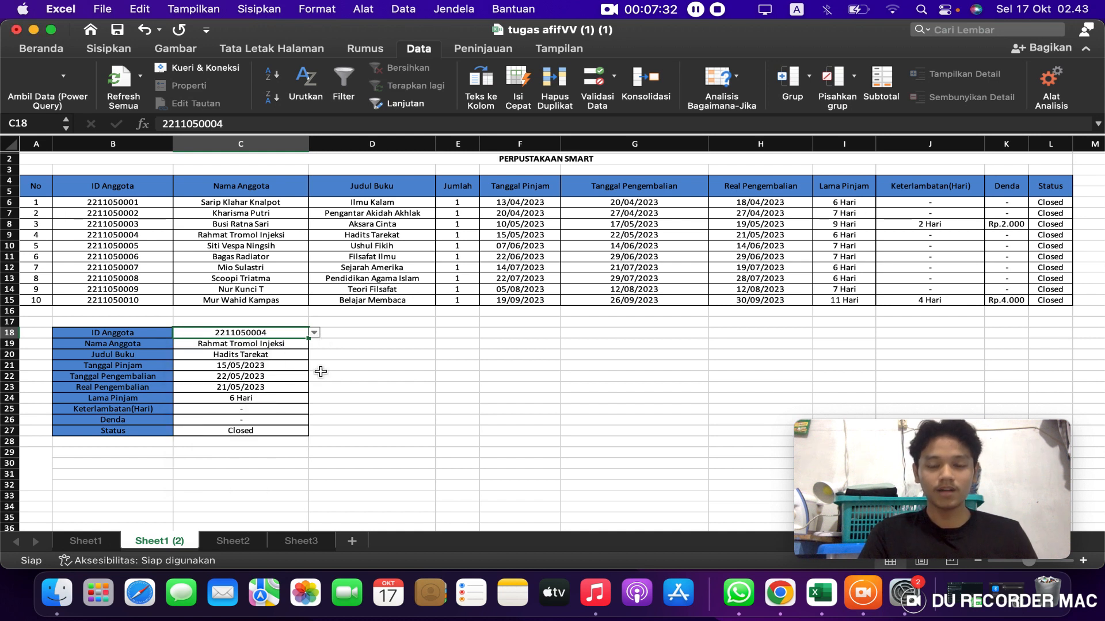